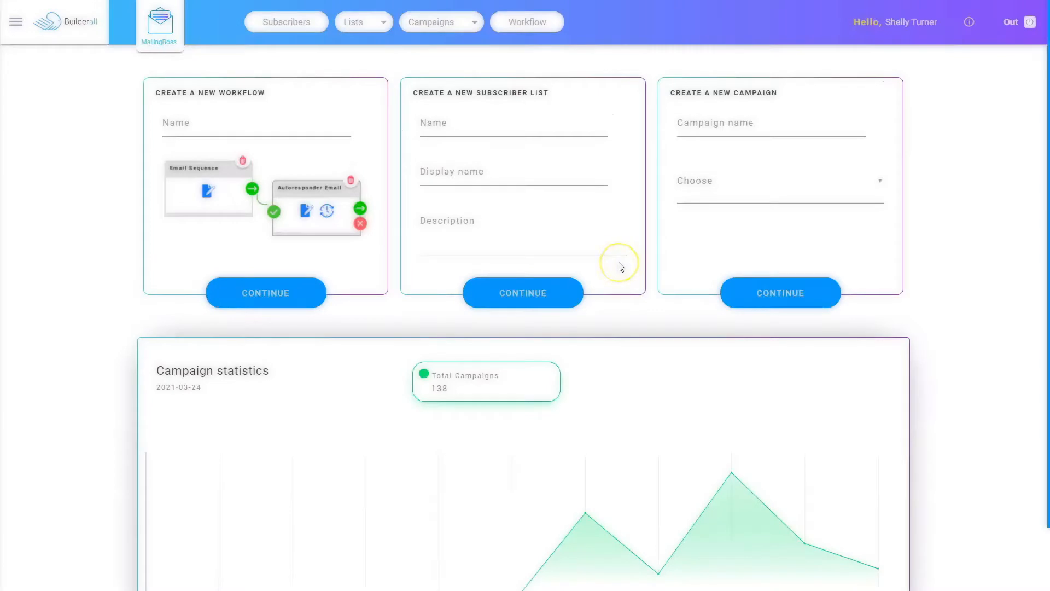
# Create a new workflow named Viral Contest 1 and save it.
pyautogui.click(535, 25)
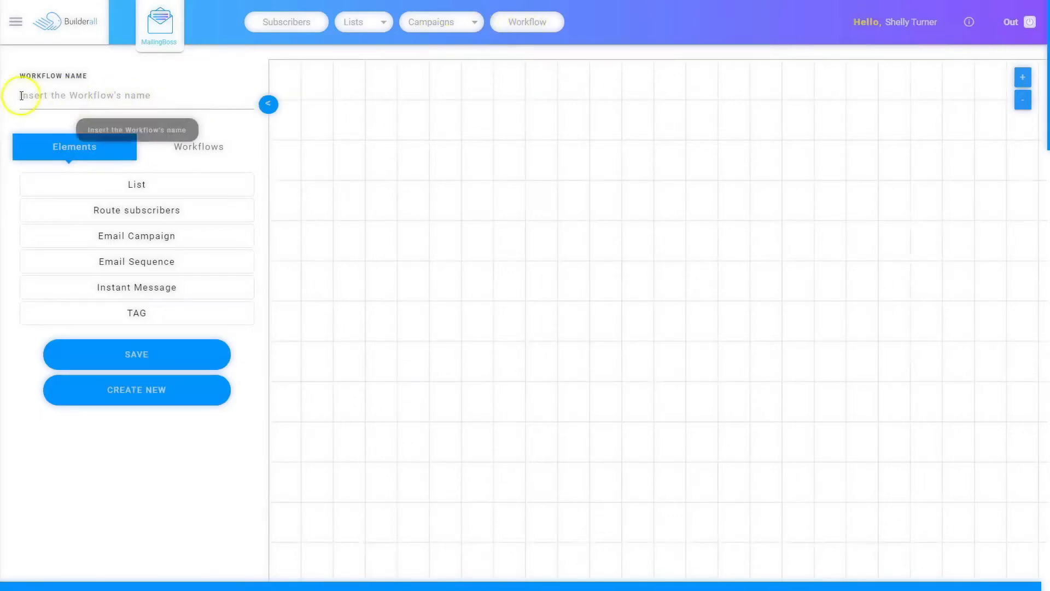
pyautogui.click(88, 97)
pyautogui.write('Viral Contest 1')
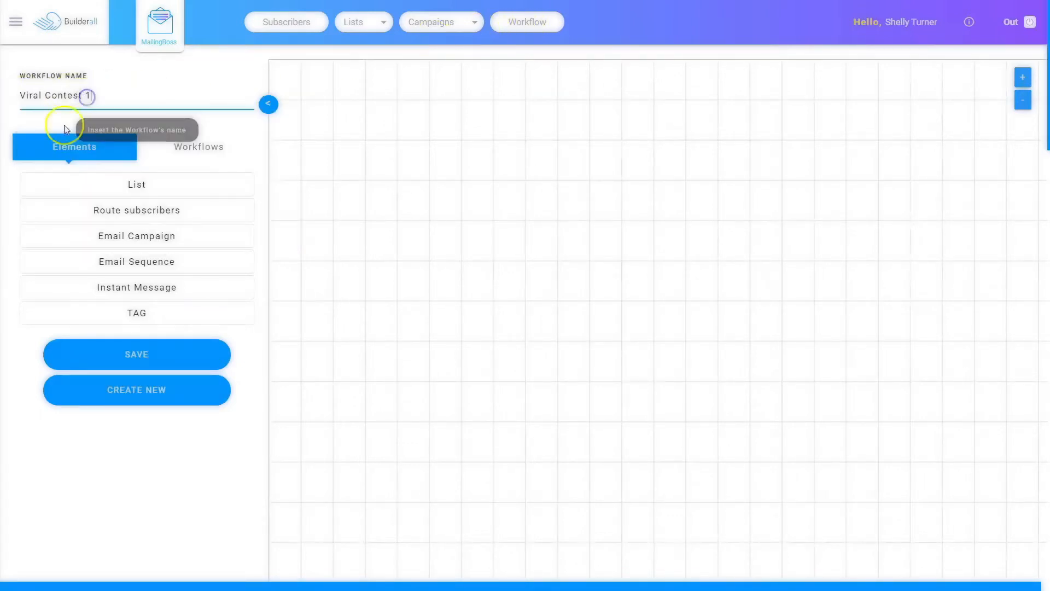
pyautogui.click(154, 364)
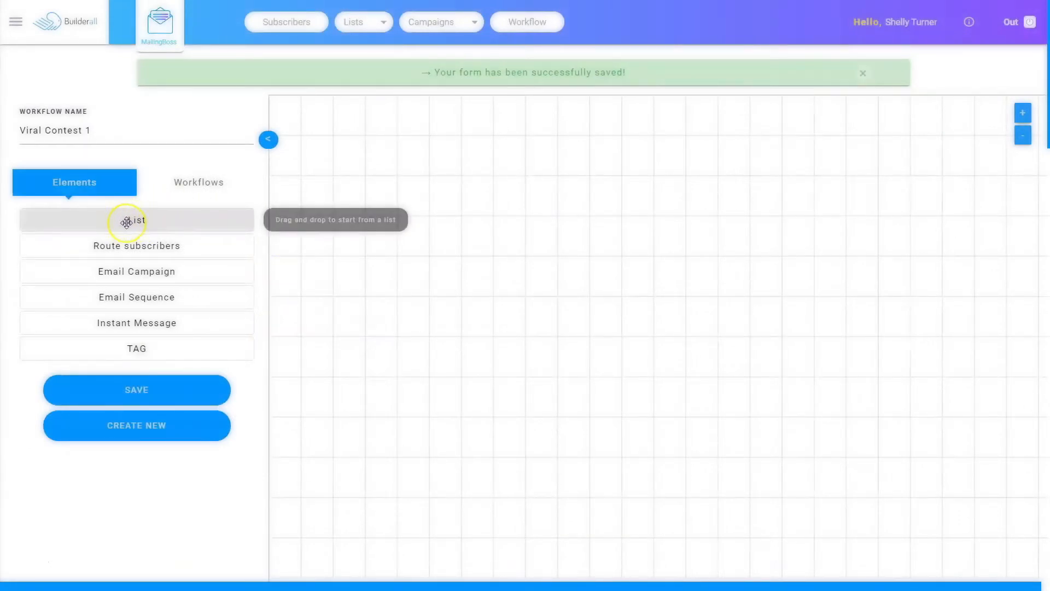
# Place a List element in the workflow and start a new subscriber list with name, display name and description Viral Contest 1.
pyautogui.moveTo(127, 222); pyautogui.dragTo(607, 223)
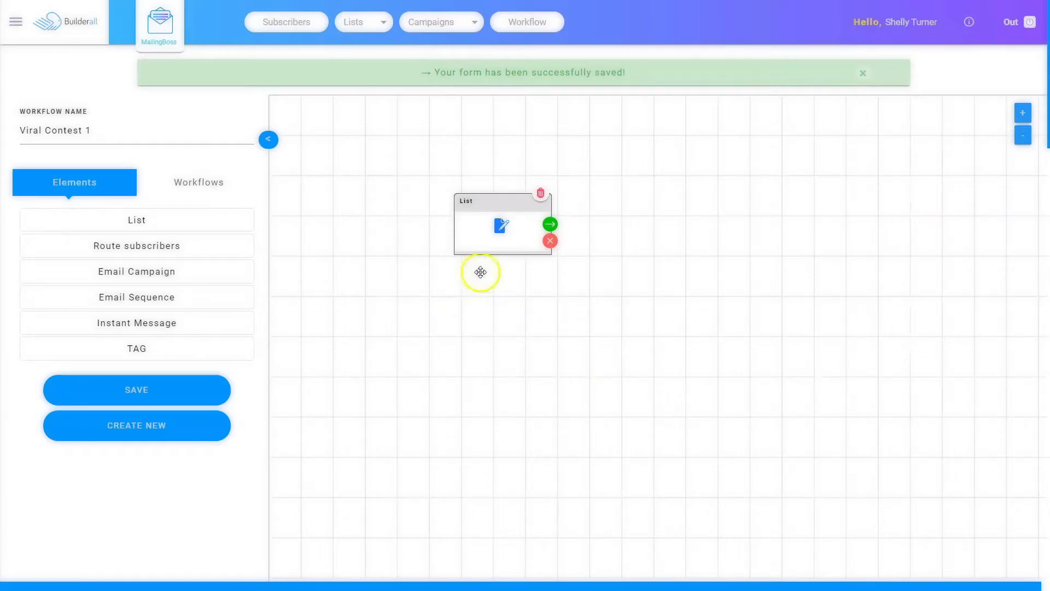
pyautogui.click(499, 226)
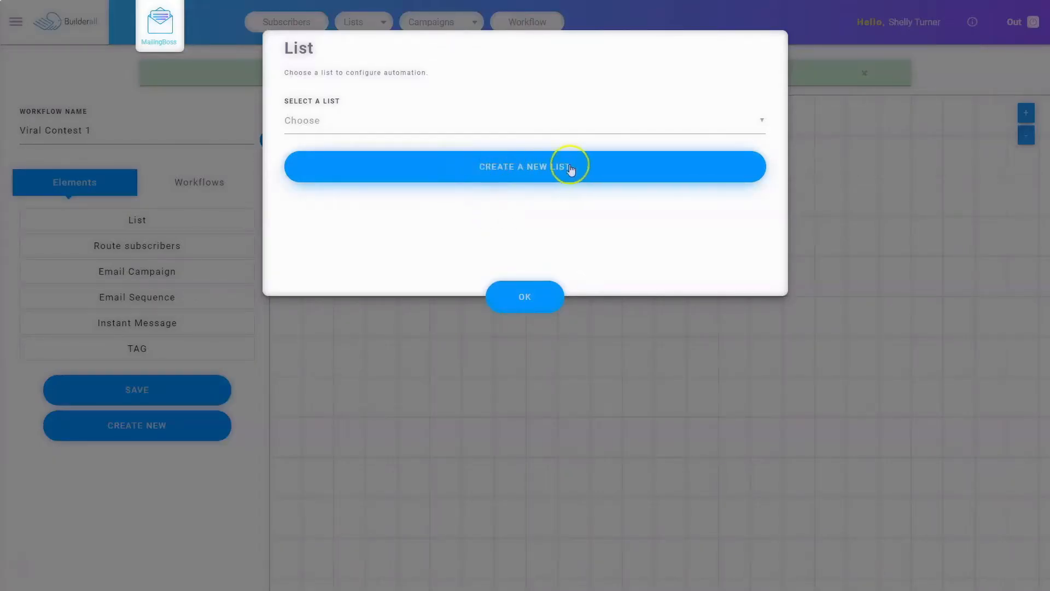
pyautogui.click(498, 167)
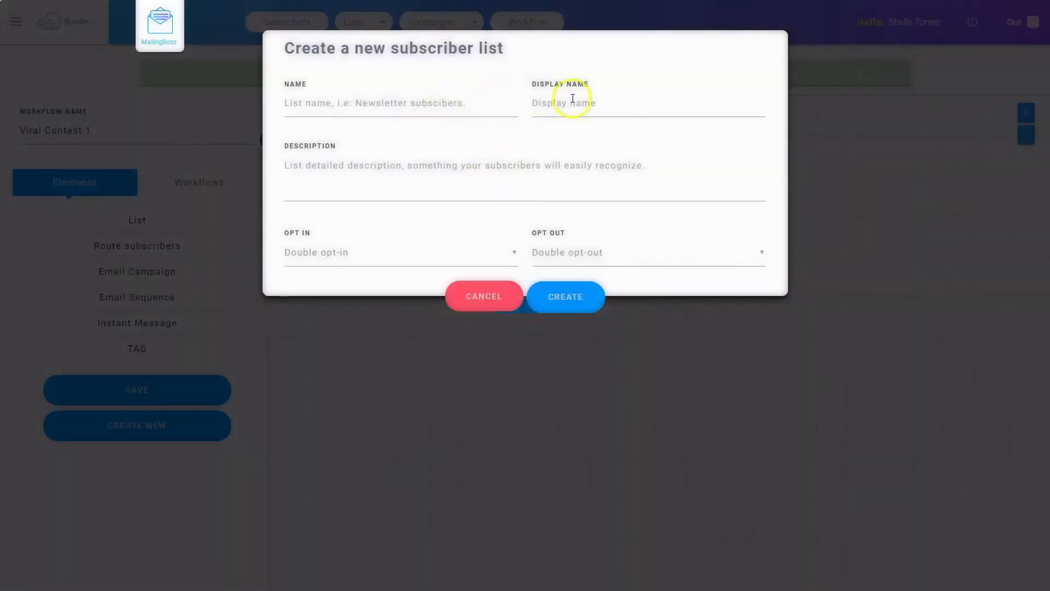
pyautogui.click(380, 103)
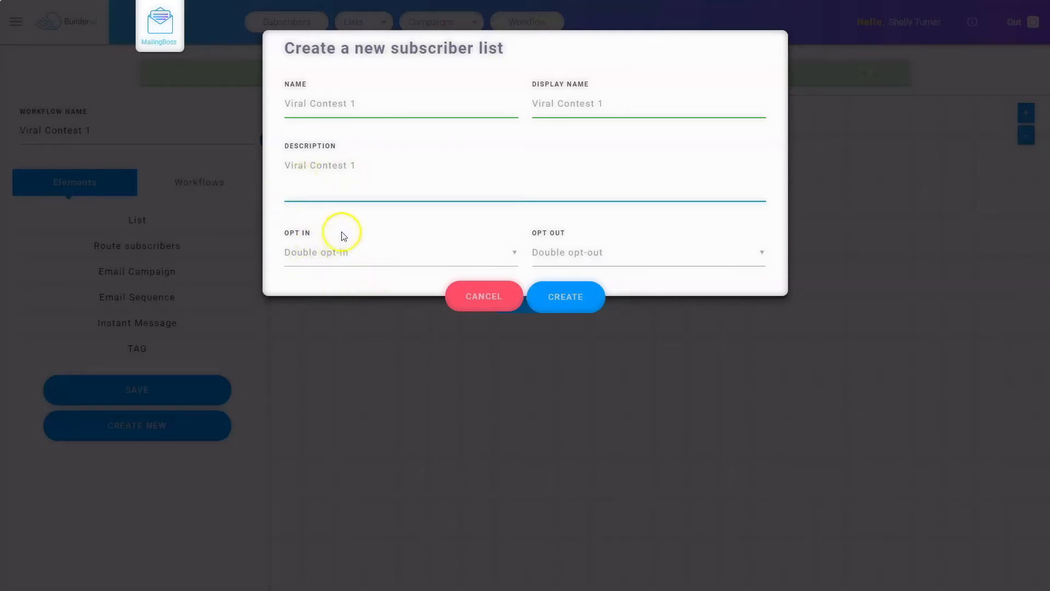
# Set the new subscriber list to double opt-in and single opt-out, and create it.
pyautogui.click(599, 253)
pyautogui.click(588, 285)
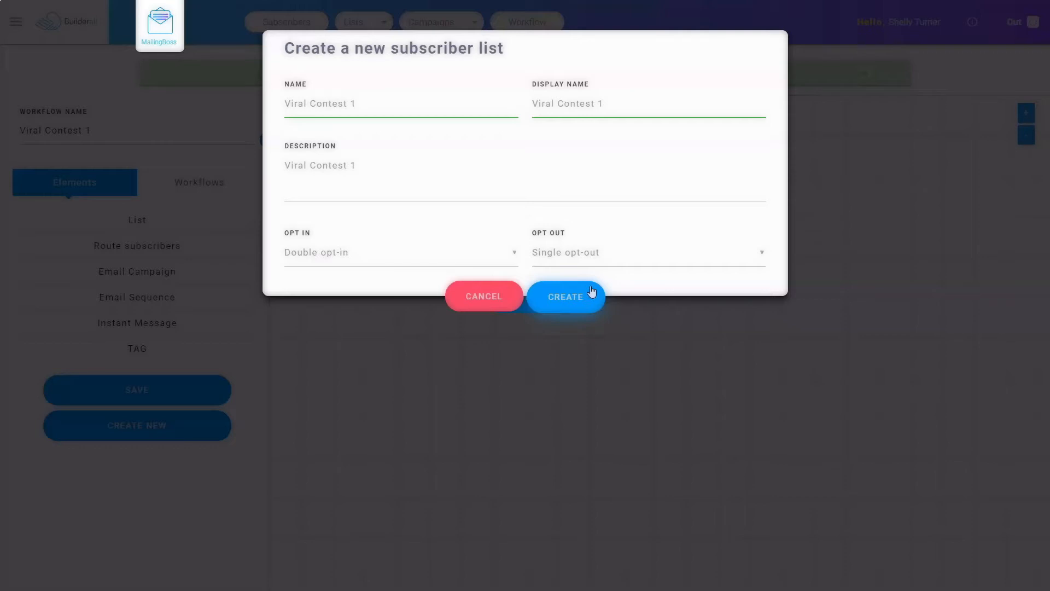
pyautogui.click(328, 257)
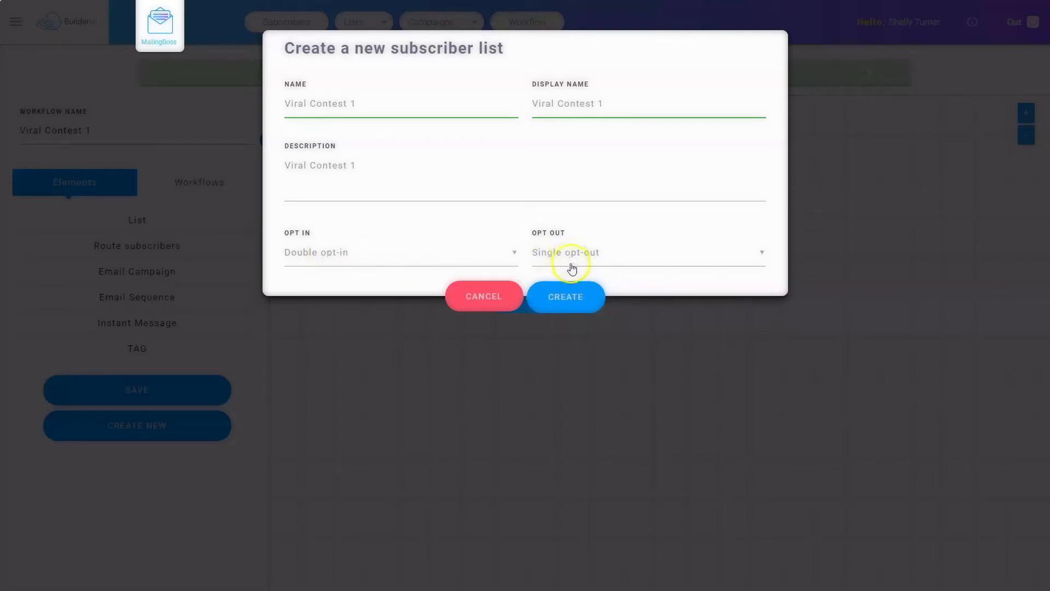
pyautogui.click(570, 302)
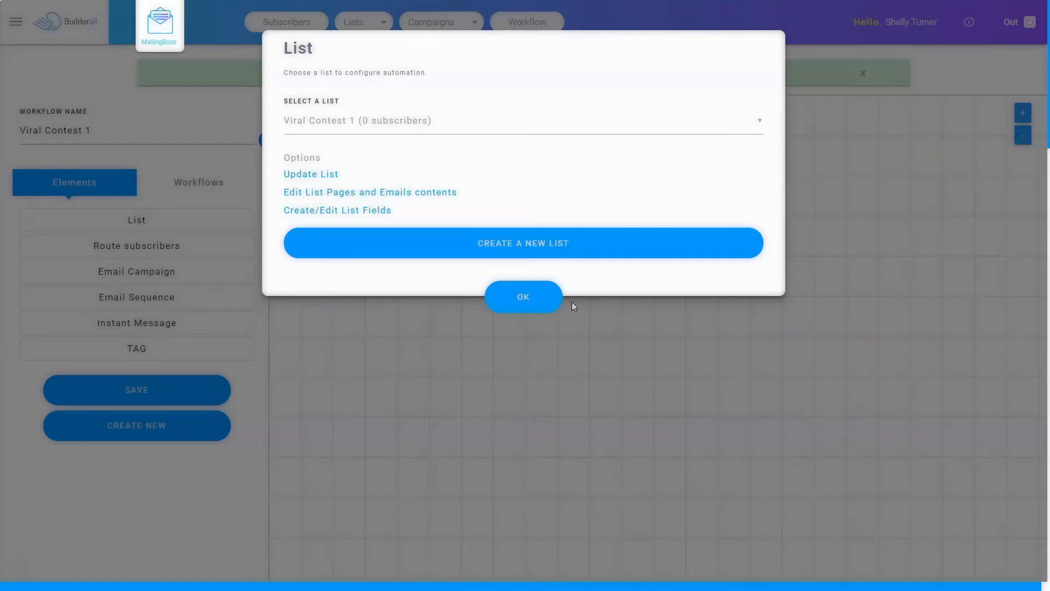
# Add a required text field labelled First Name with the tag FNAME to the Viral Contest 1 list.
pyautogui.click(313, 180)
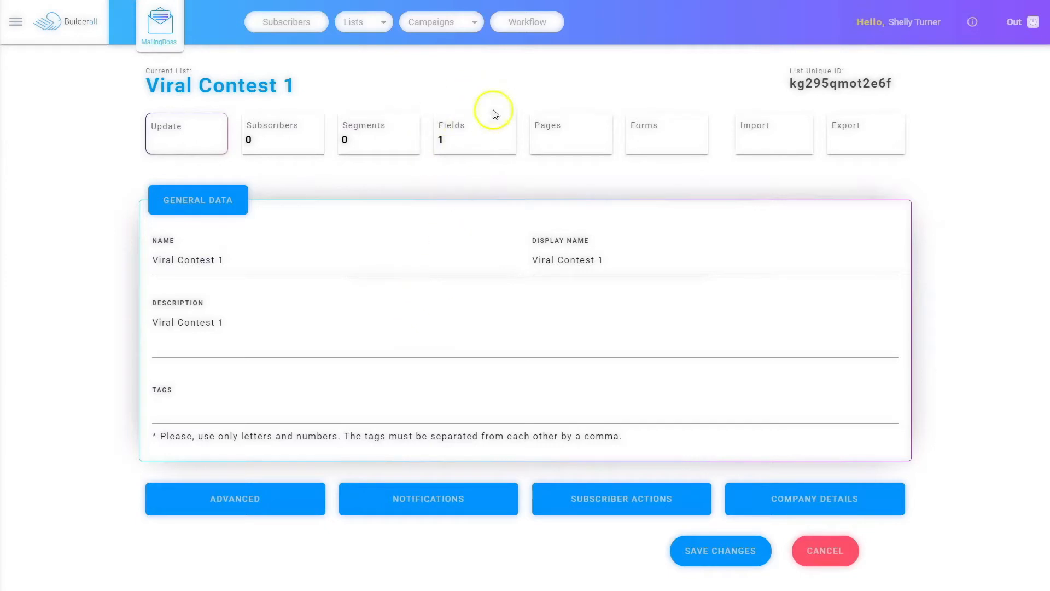
pyautogui.click(465, 130)
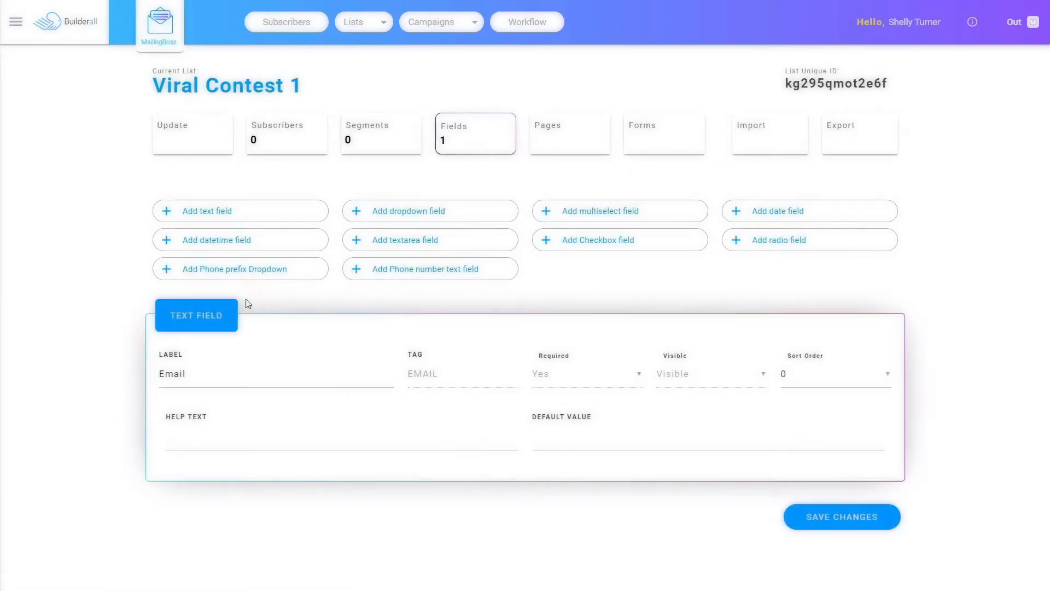
pyautogui.click(209, 215)
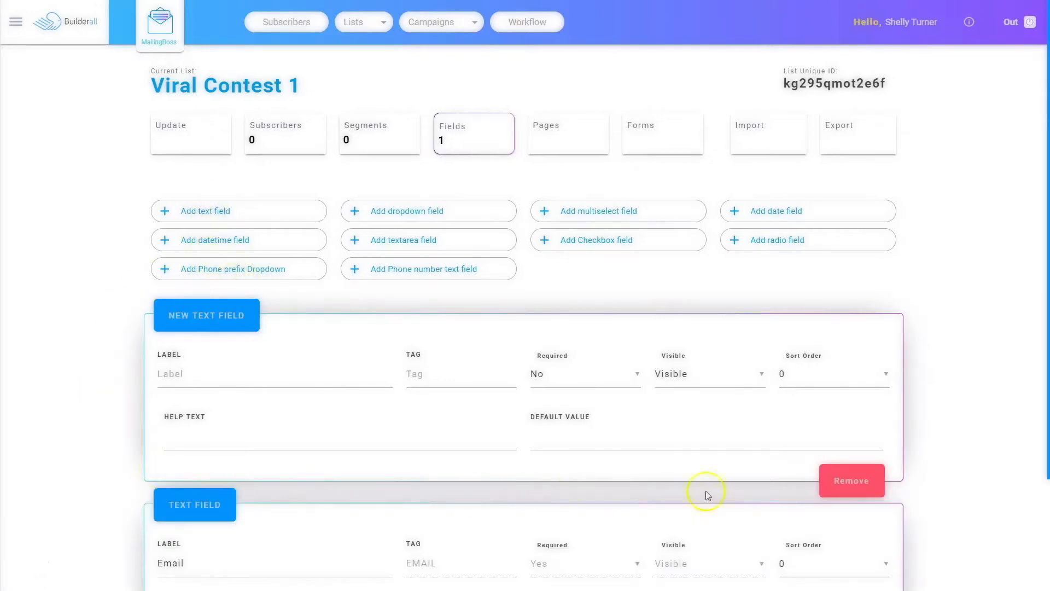
pyautogui.click(213, 378)
pyautogui.write('First Name')
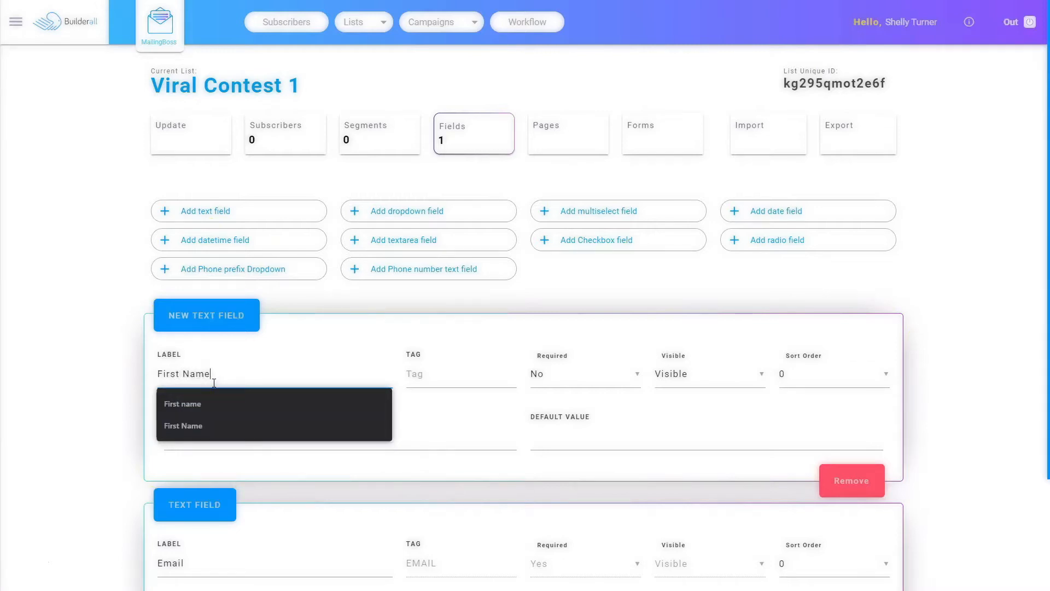
pyautogui.press('Tab')
pyautogui.write('FNAME')
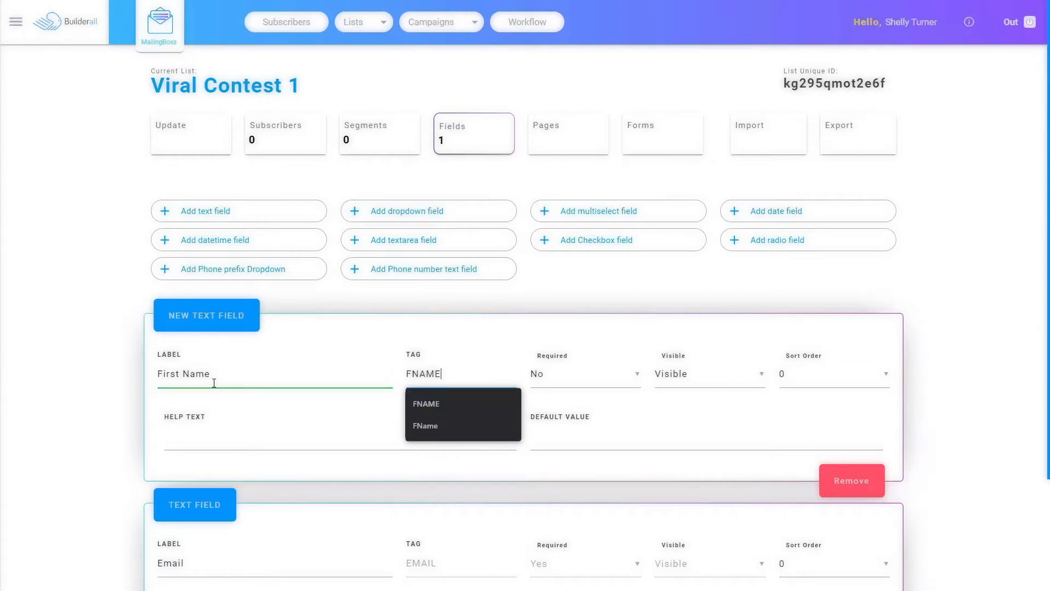
pyautogui.click(568, 379)
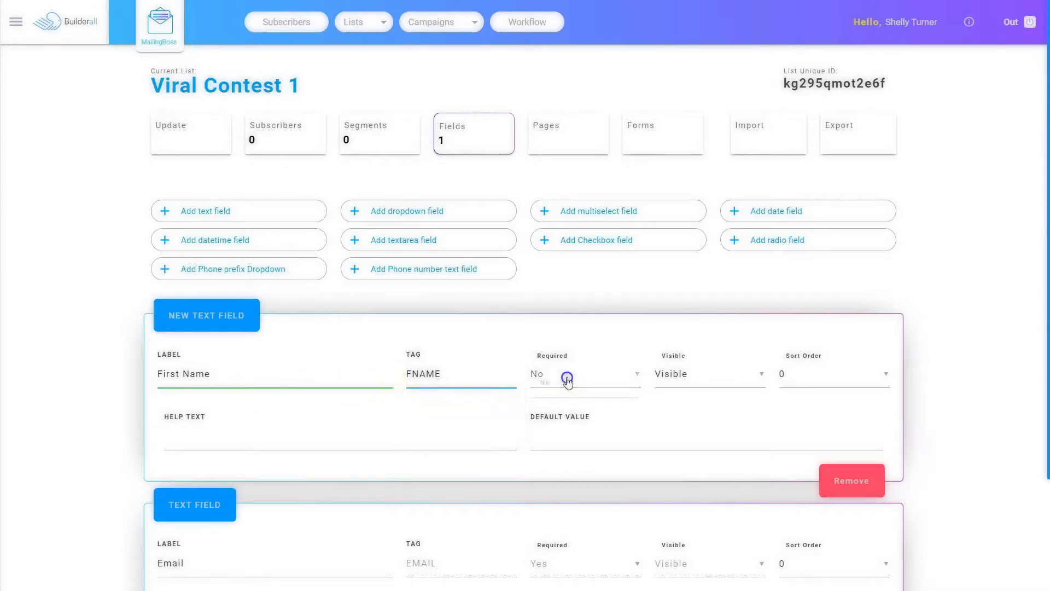
pyautogui.click(554, 375)
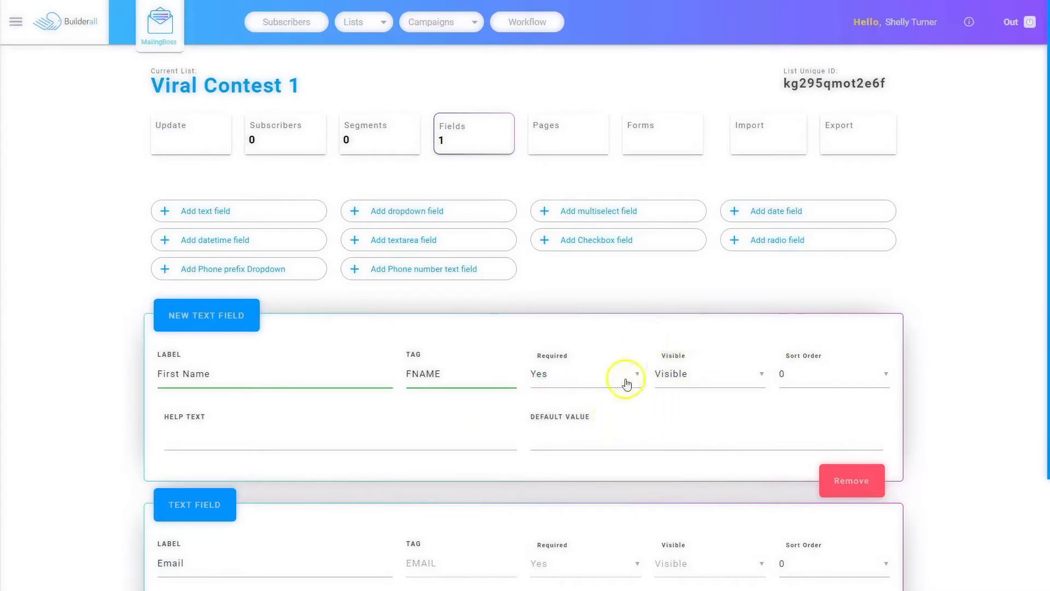
# Set the sort order to 1 for the First Name field and 2 for the Email field, and save the list fields.
pyautogui.scroll(-1, 577, 456)
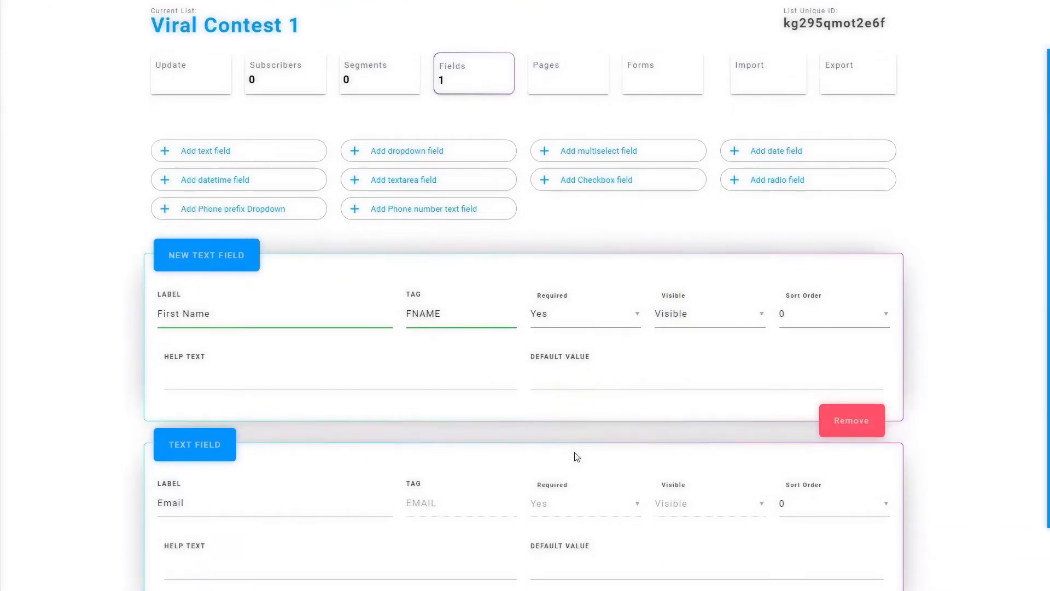
pyautogui.scroll(-1, 577, 456)
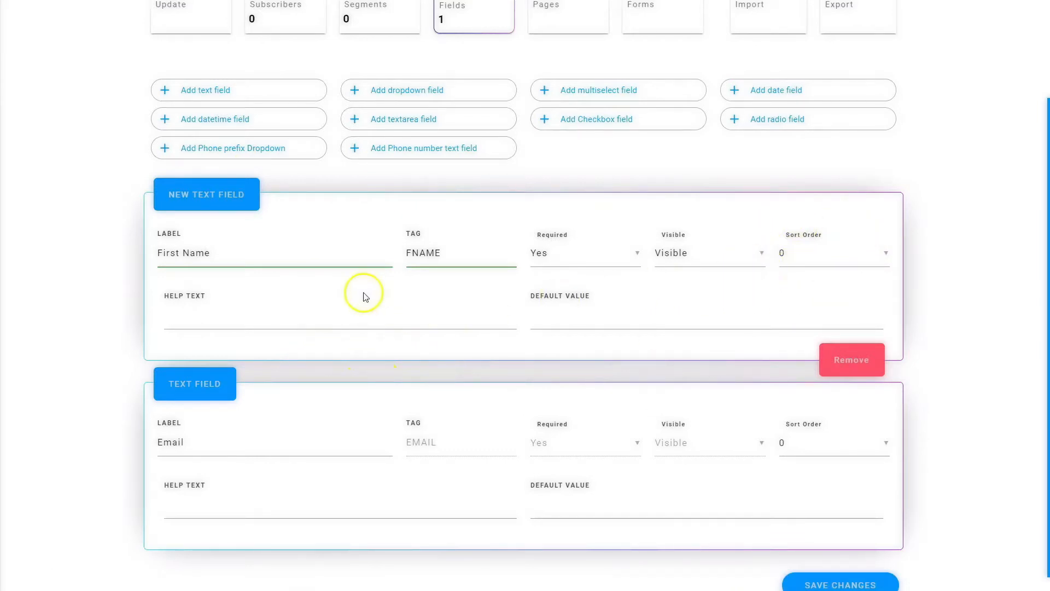
pyautogui.click(829, 254)
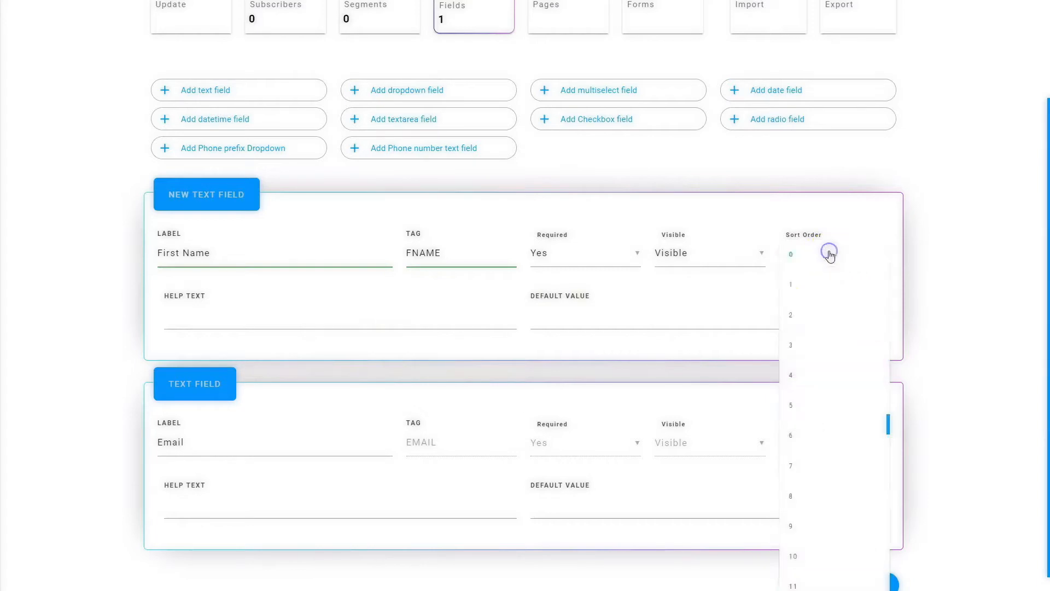
pyautogui.click(810, 285)
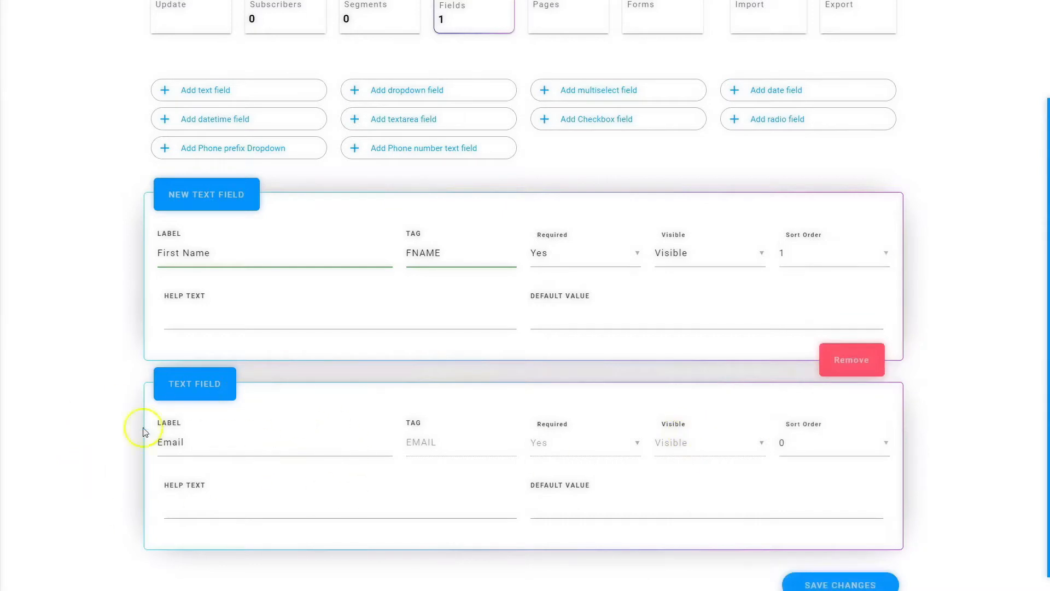
pyautogui.click(819, 444)
pyautogui.click(808, 137)
pyautogui.scroll(-1, 746, 485)
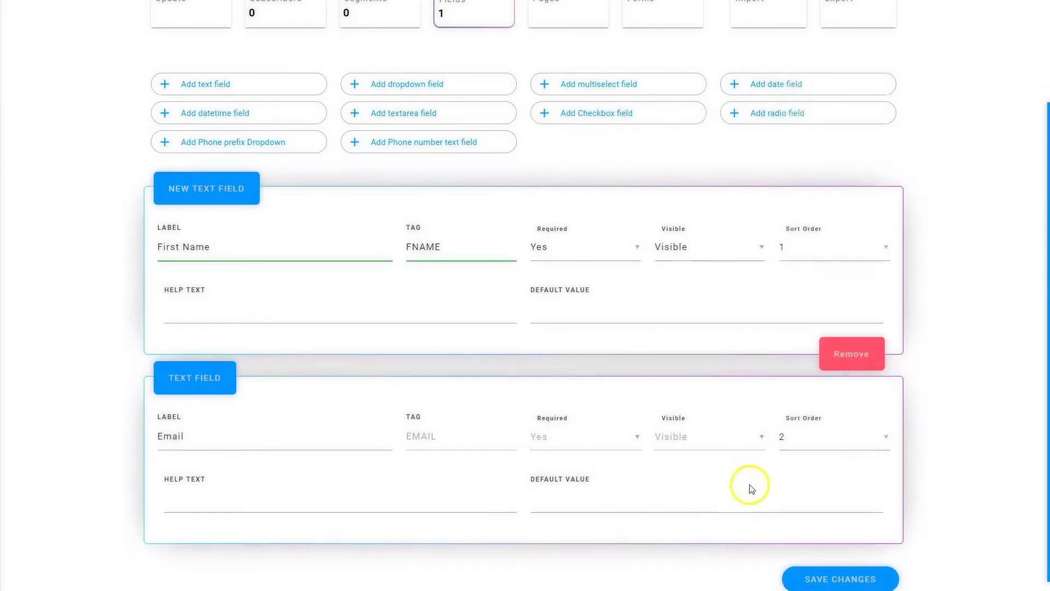
pyautogui.click(838, 567)
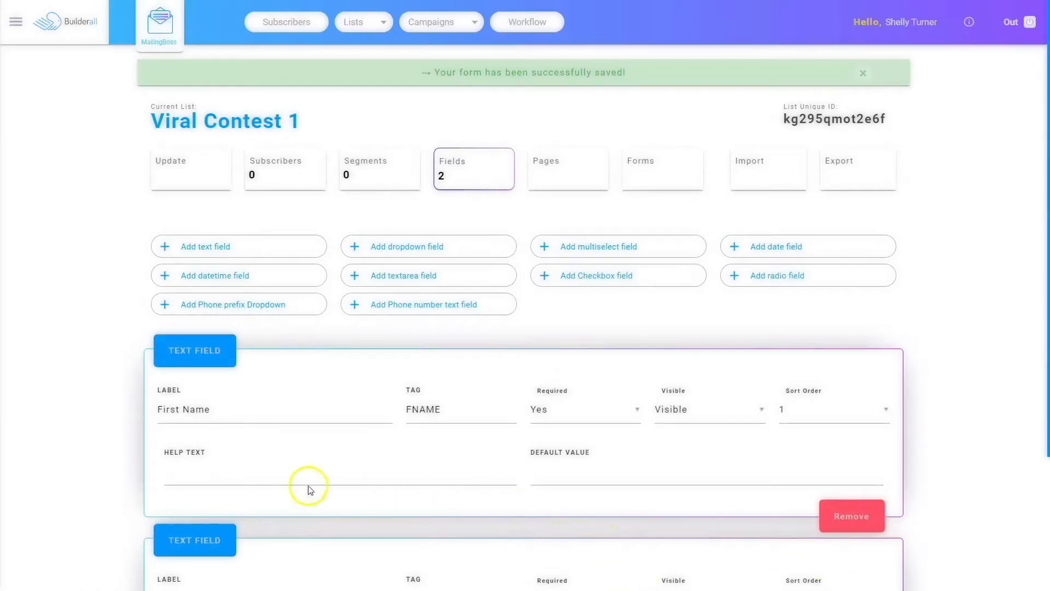
# Set Ranking List to Yes in the advanced settings of the Viral Contest 1 list.
pyautogui.click(175, 168)
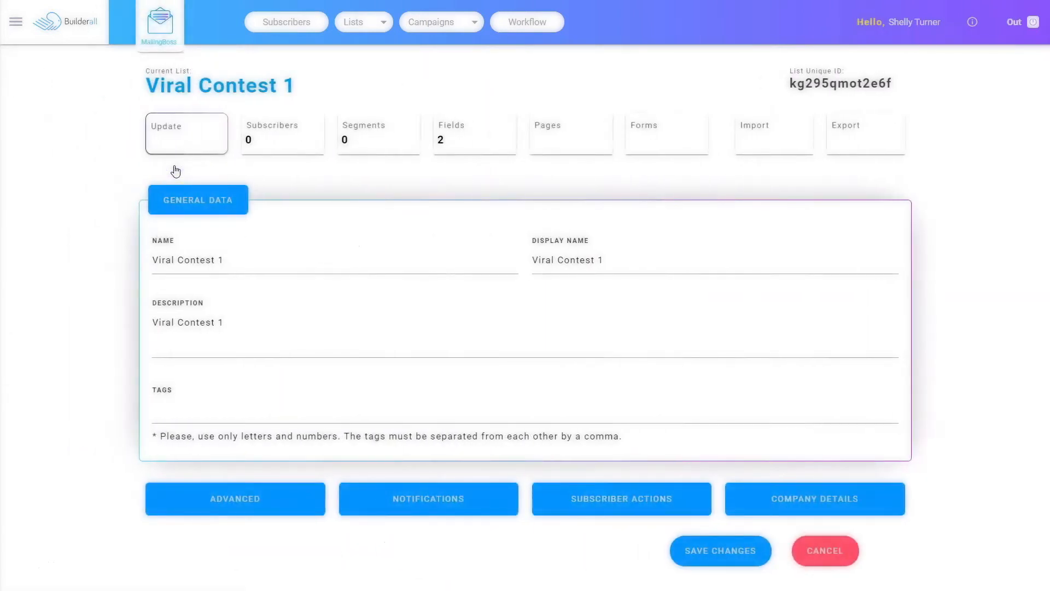
pyautogui.click(237, 498)
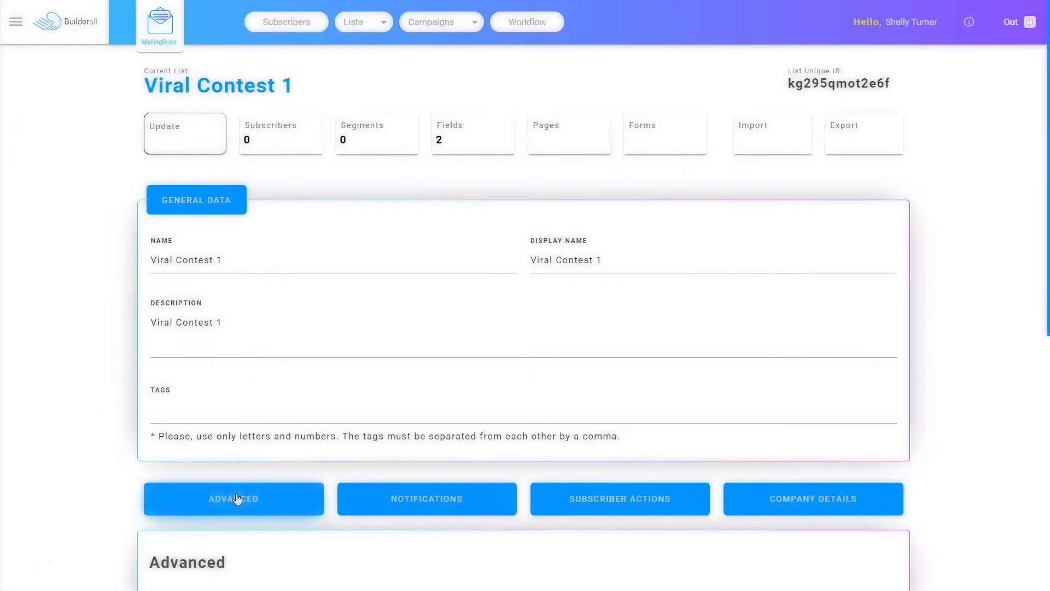
pyautogui.scroll(-3, 238, 497)
pyautogui.scroll(-5, 238, 497)
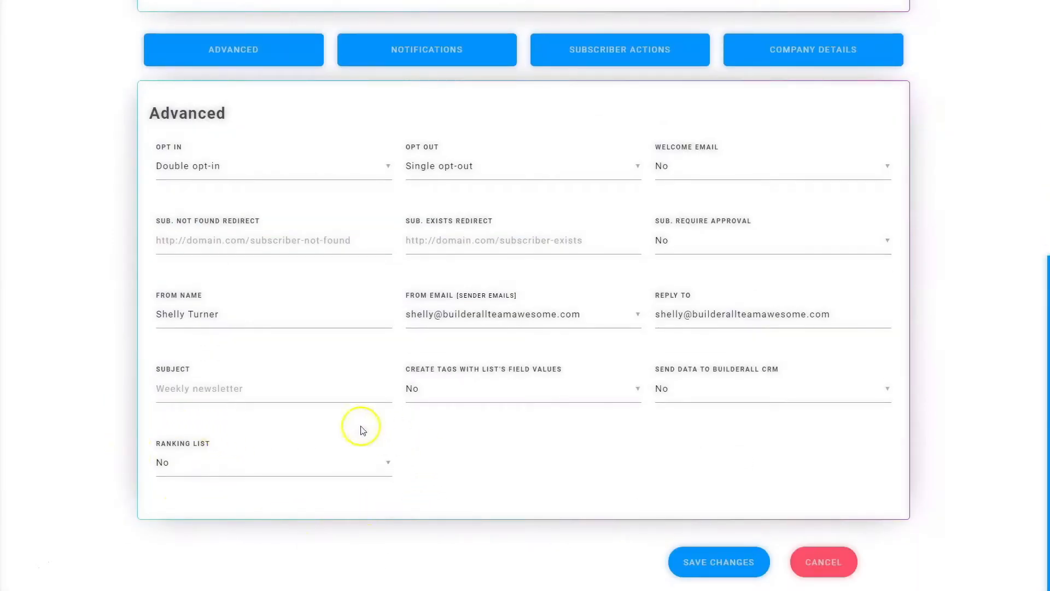
pyautogui.click(182, 465)
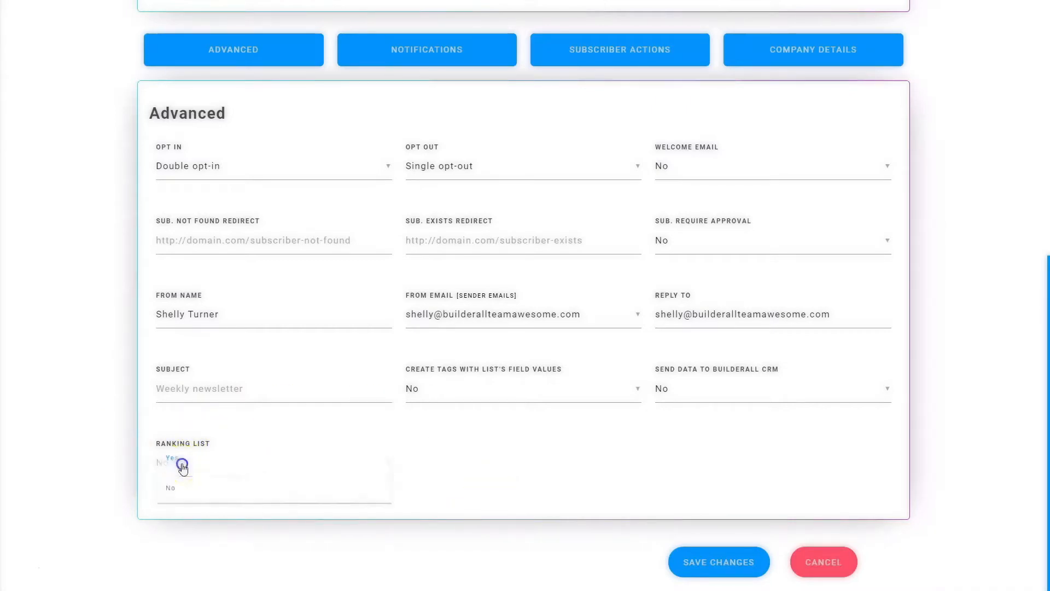
pyautogui.click(178, 465)
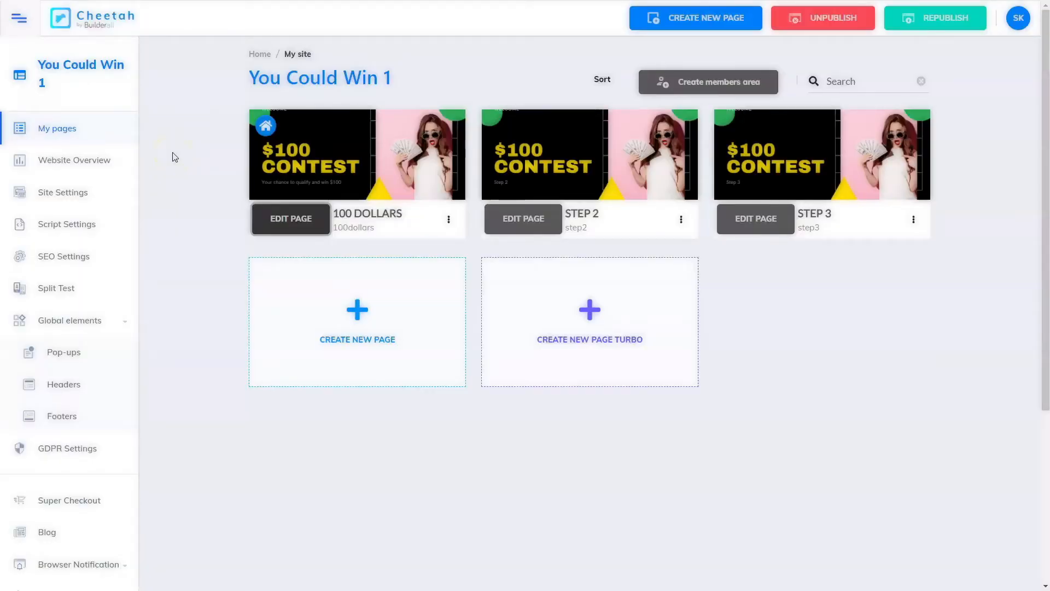
# Open the 100 Dollars page of the You Could Win 1 site for editing and select its MailingBoss sign-up form.
pyautogui.moveTo(402, 190)
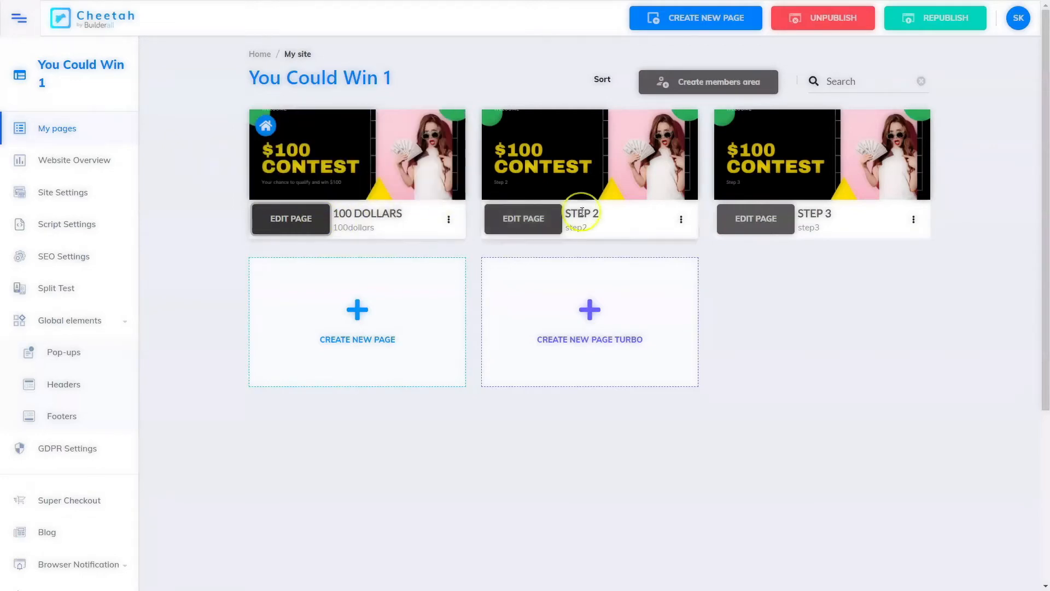
pyautogui.moveTo(543, 164)
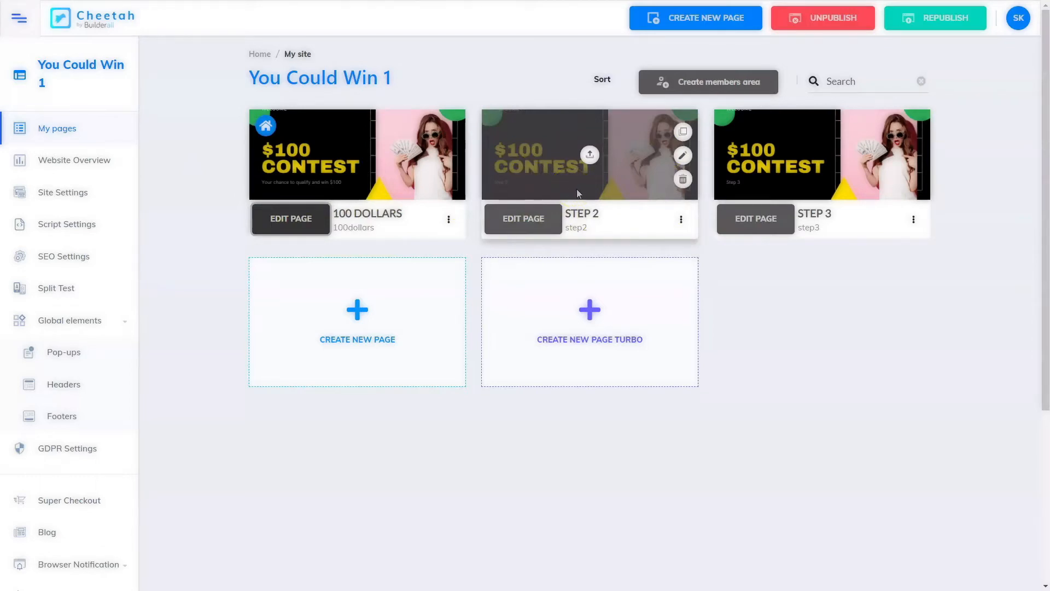
pyautogui.moveTo(820, 128)
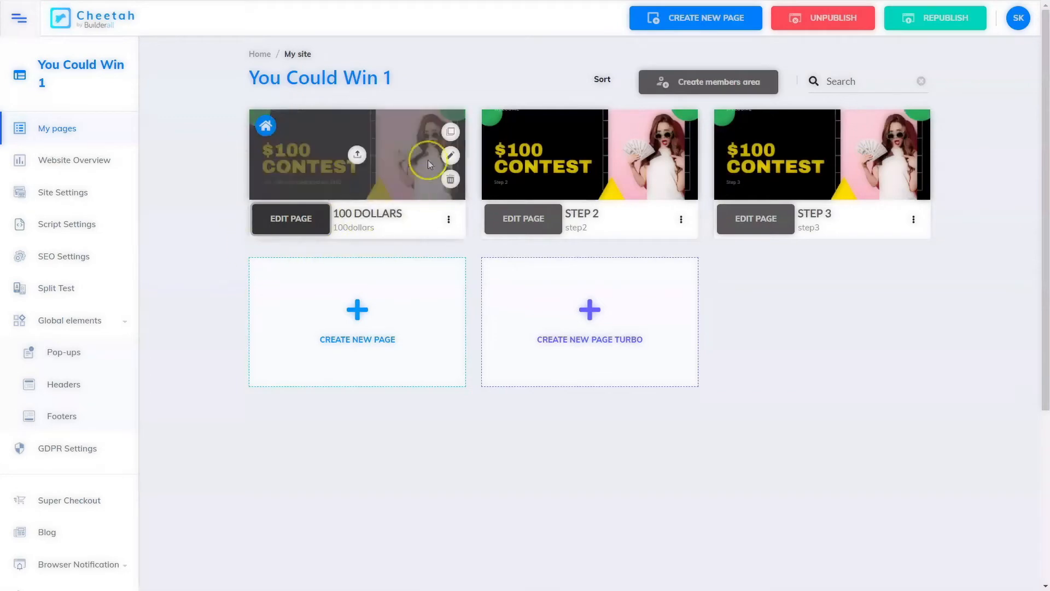
pyautogui.click(292, 219)
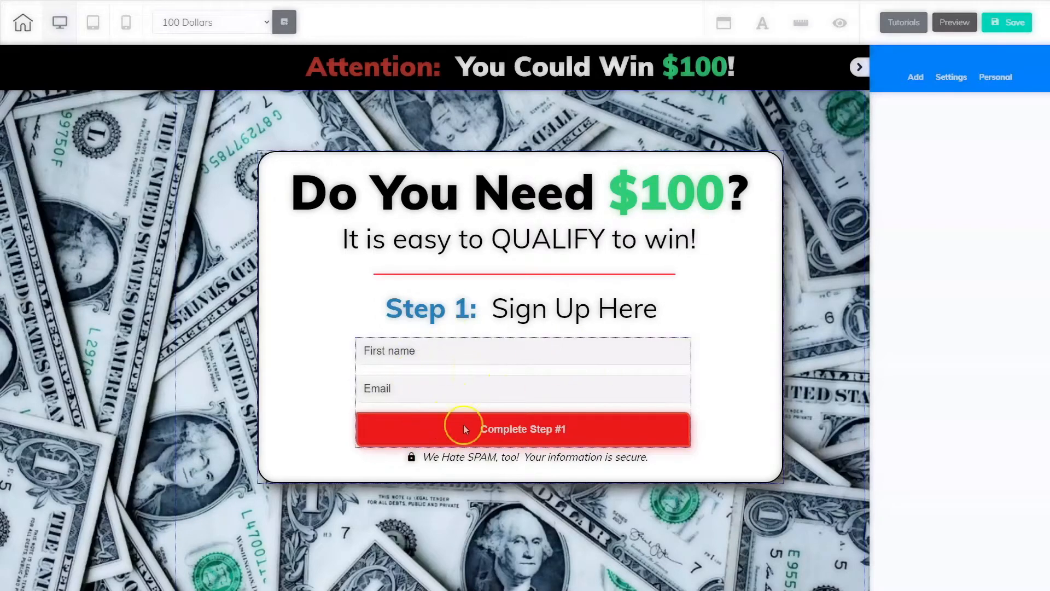
pyautogui.click(503, 393)
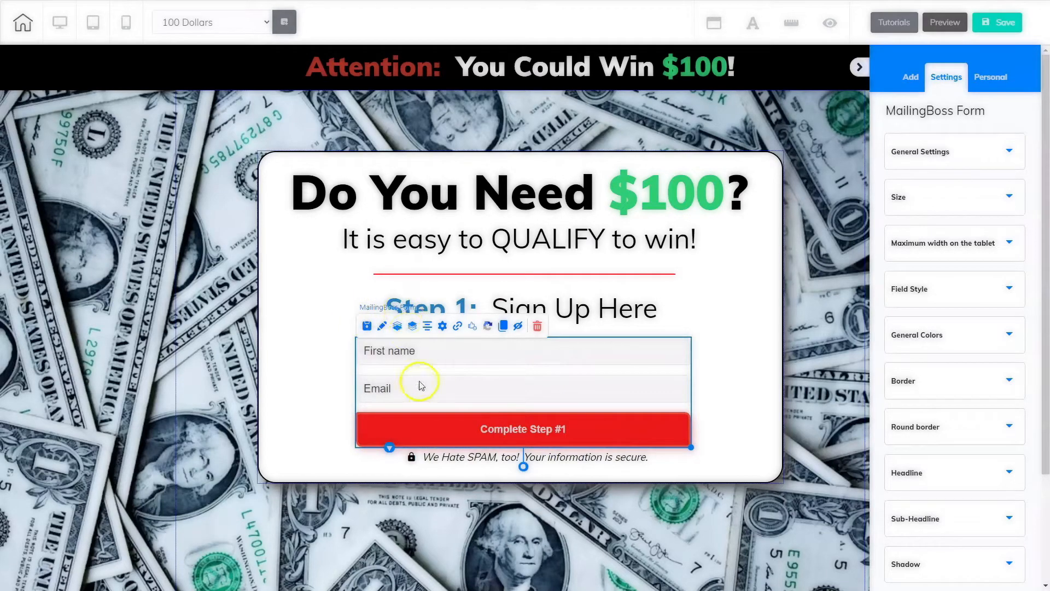
# Look through the available page elements for the email marketing form and return to the MailingBoss form's settings.
pyautogui.click(910, 79)
pyautogui.click(988, 113)
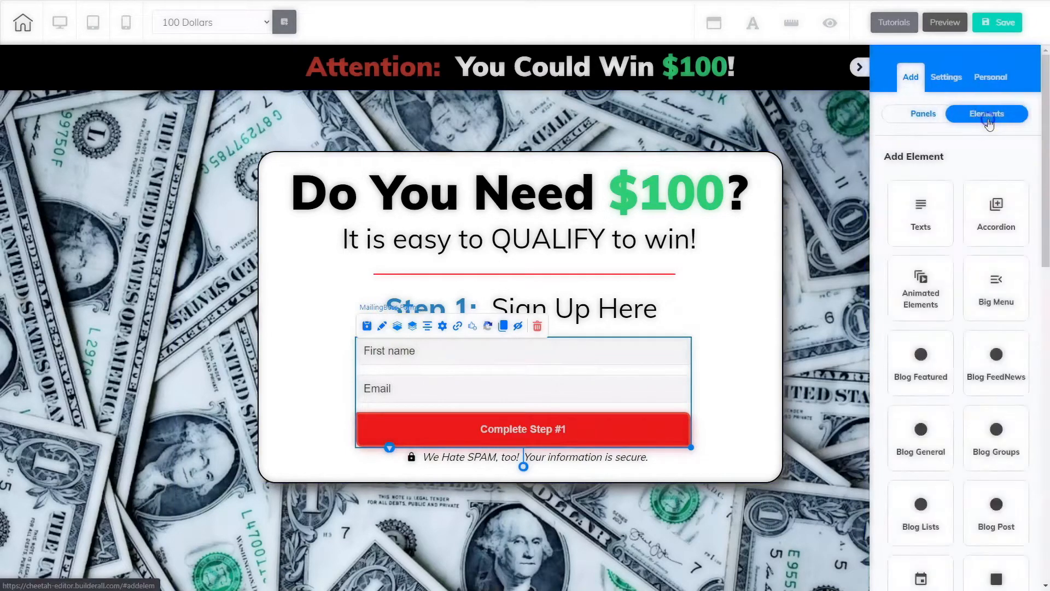
pyautogui.scroll(-10, 976, 476)
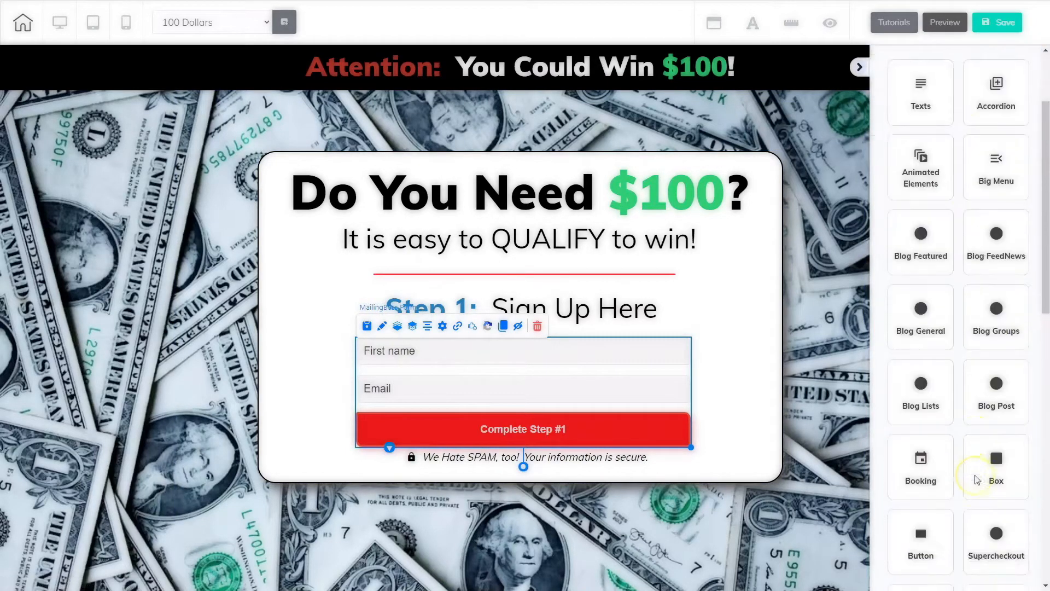
pyautogui.click(989, 135)
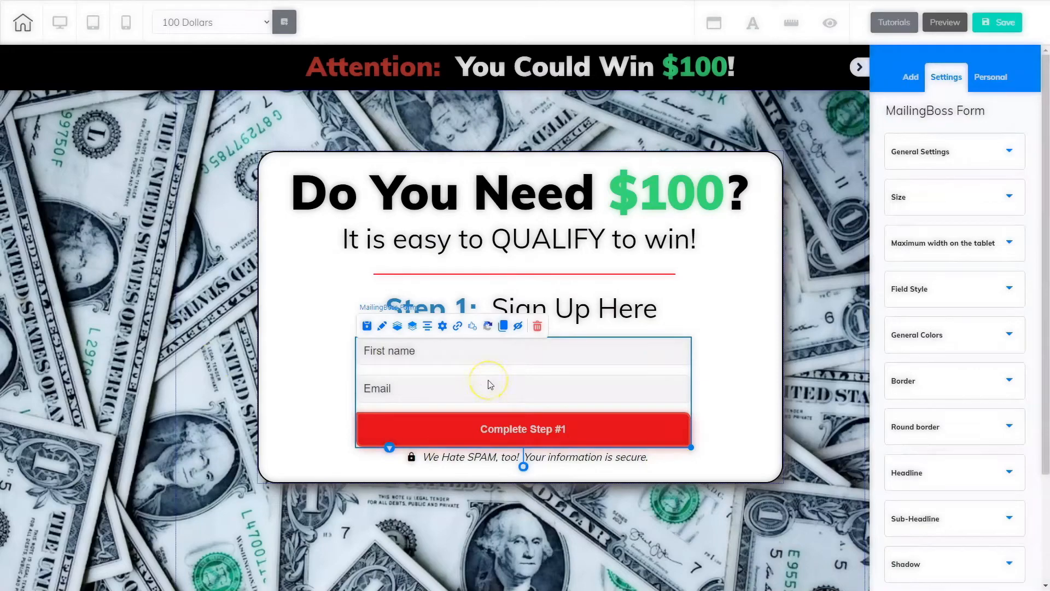
# Save and publish the 100 Dollars page, and dismiss the publishing message.
pyautogui.click(1006, 24)
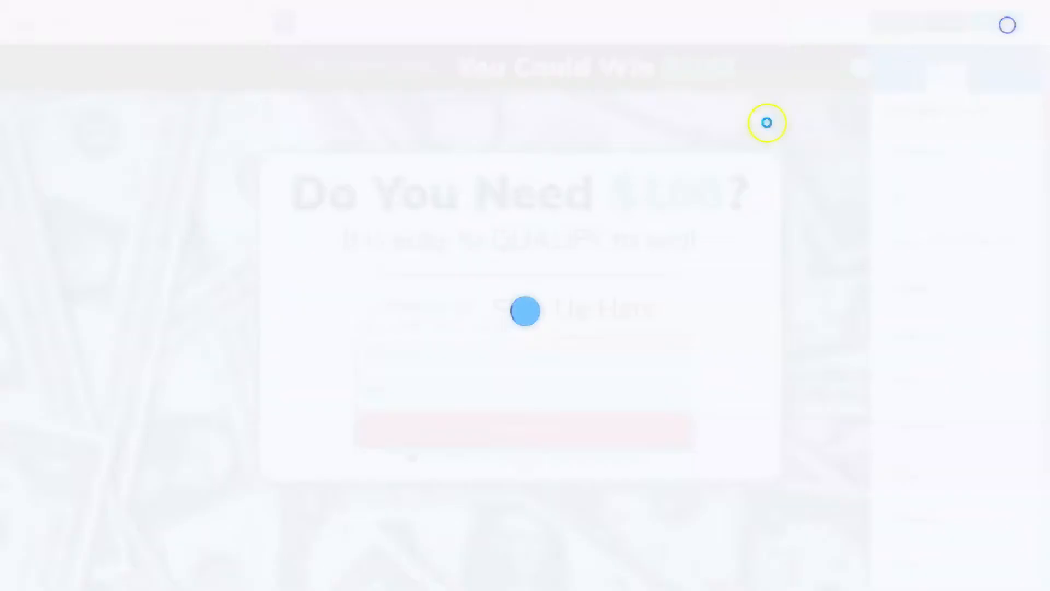
pyautogui.click(603, 354)
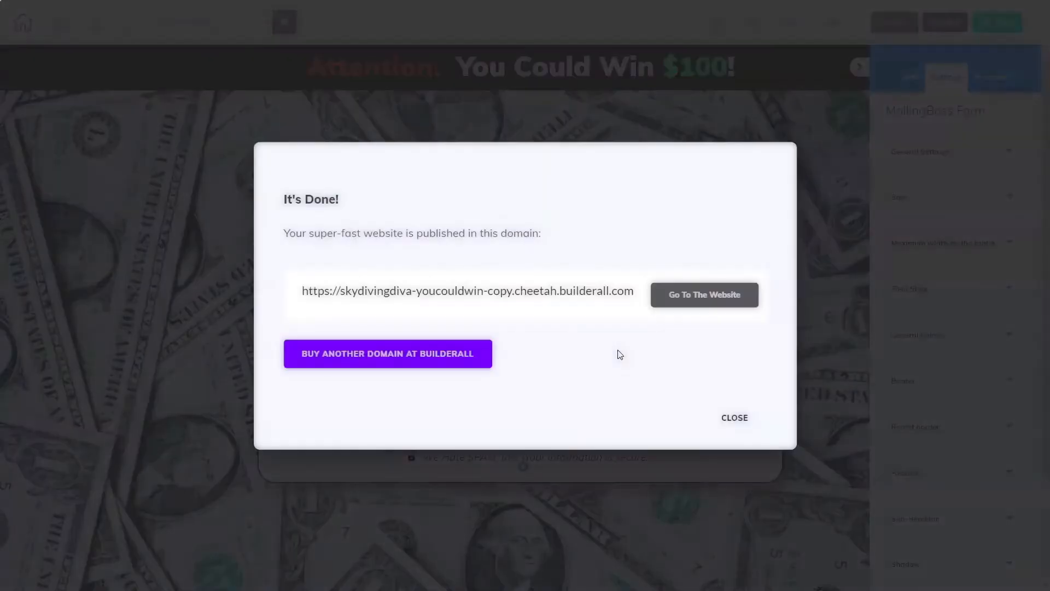
pyautogui.click(733, 418)
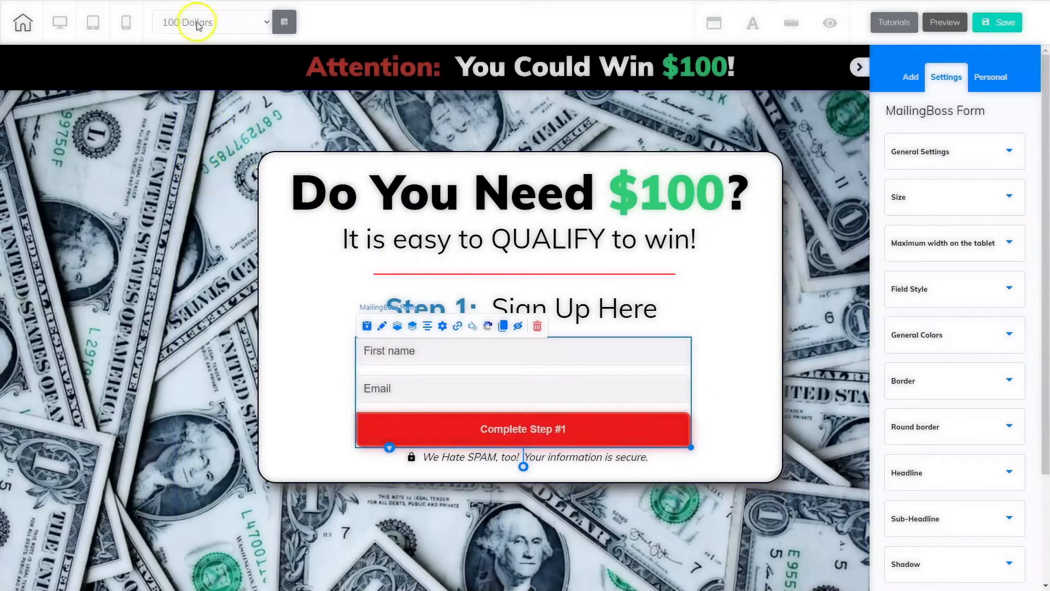
# Switch to the Step 2 page of the site, saving the current page's changes on leaving.
pyautogui.click(219, 23)
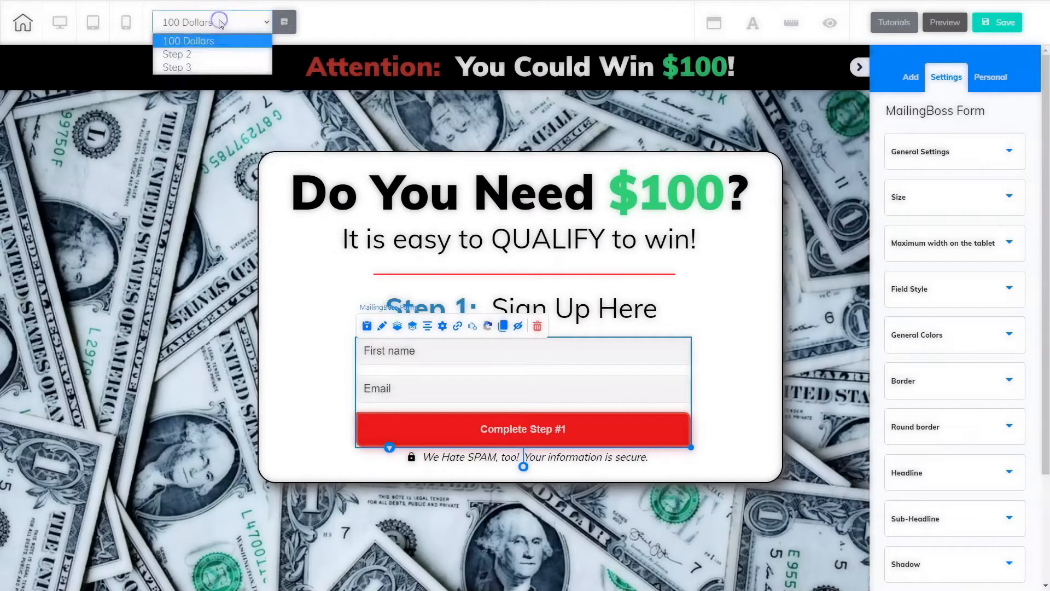
pyautogui.click(180, 54)
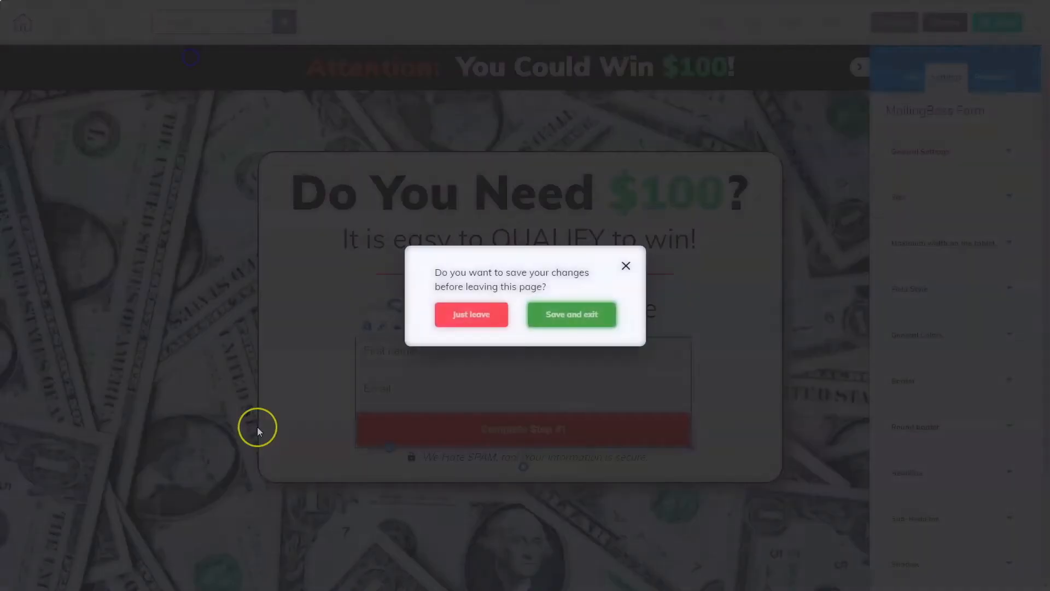
pyautogui.click(570, 316)
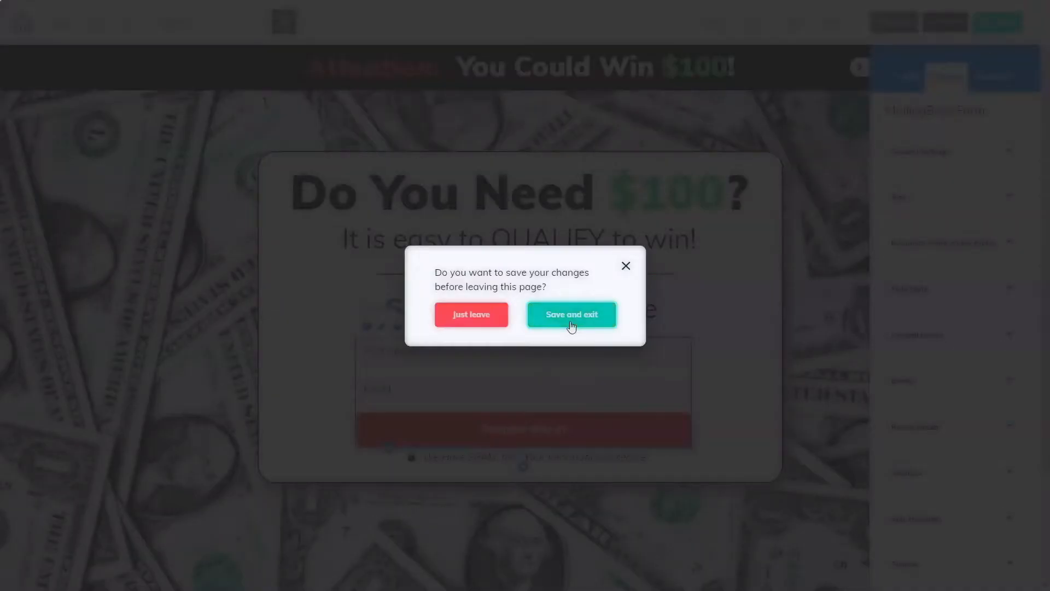
pyautogui.click(571, 317)
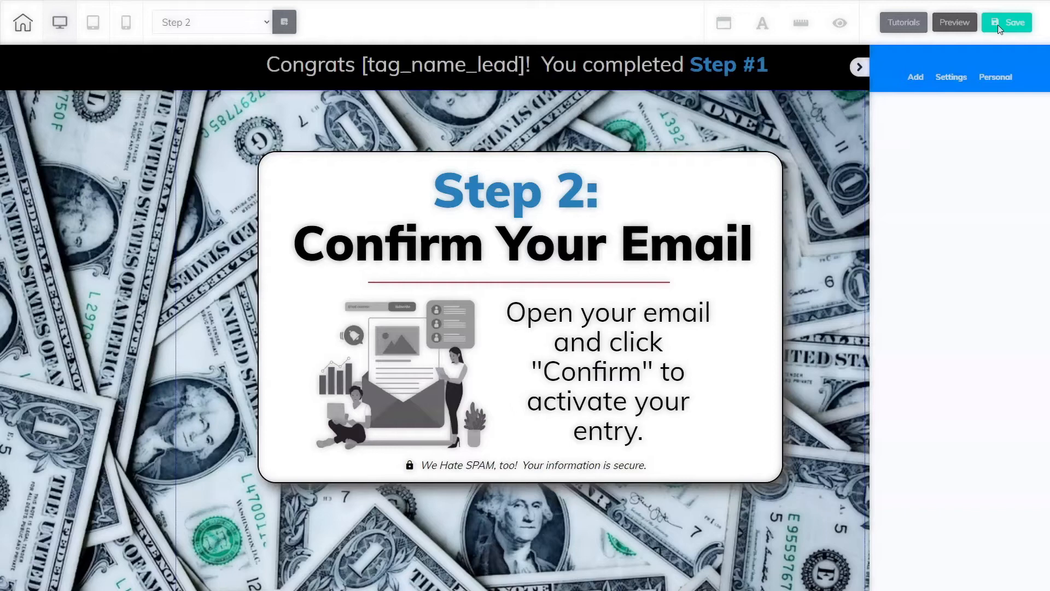
# Switch to the Step 3 page, saving the changes on leaving, and select its Viral Launch link-sharing element.
pyautogui.click(220, 25)
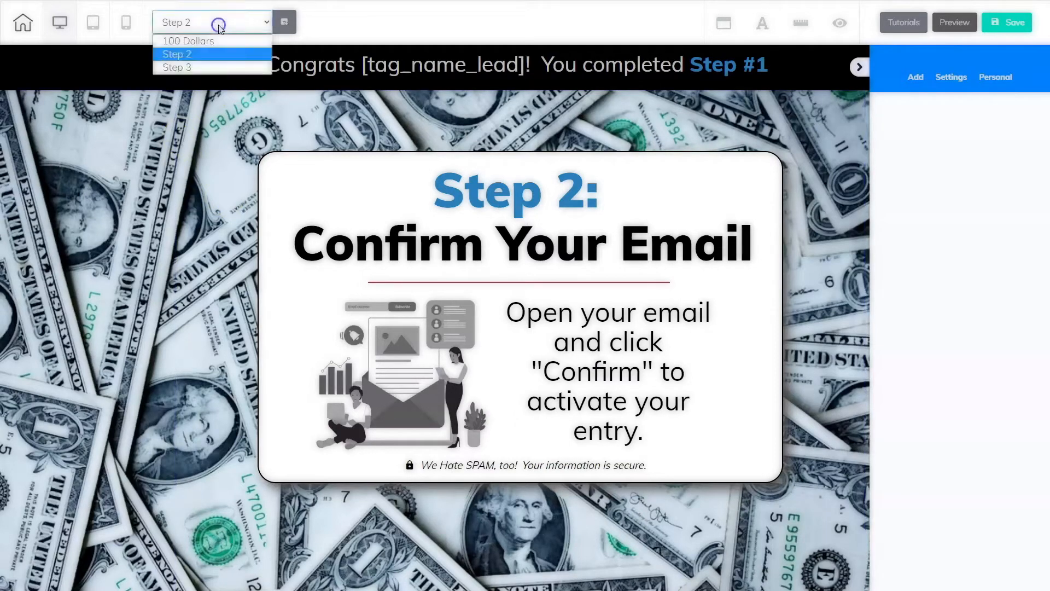
pyautogui.click(207, 68)
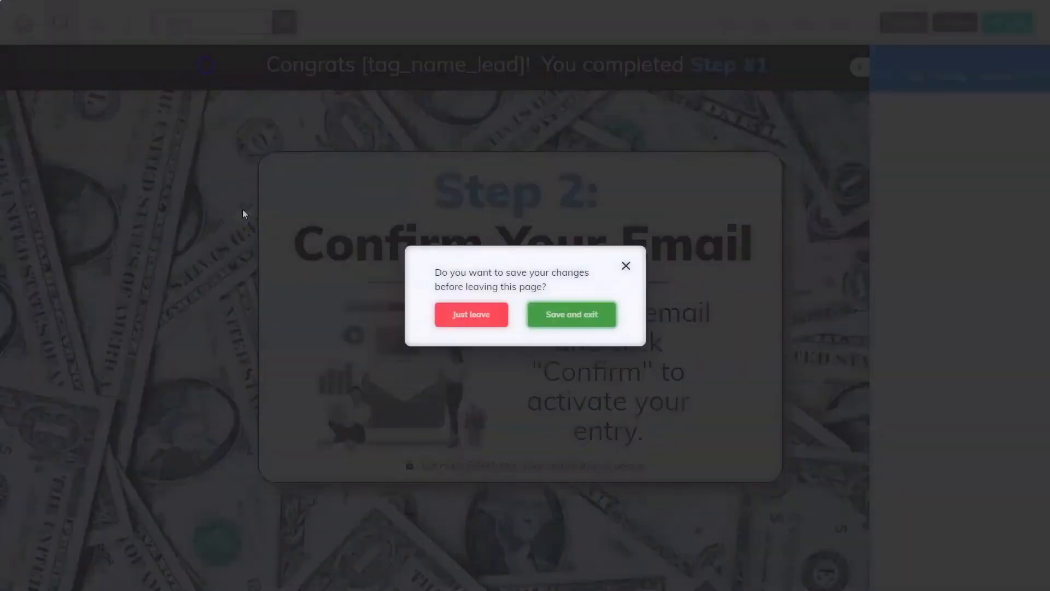
pyautogui.click(569, 313)
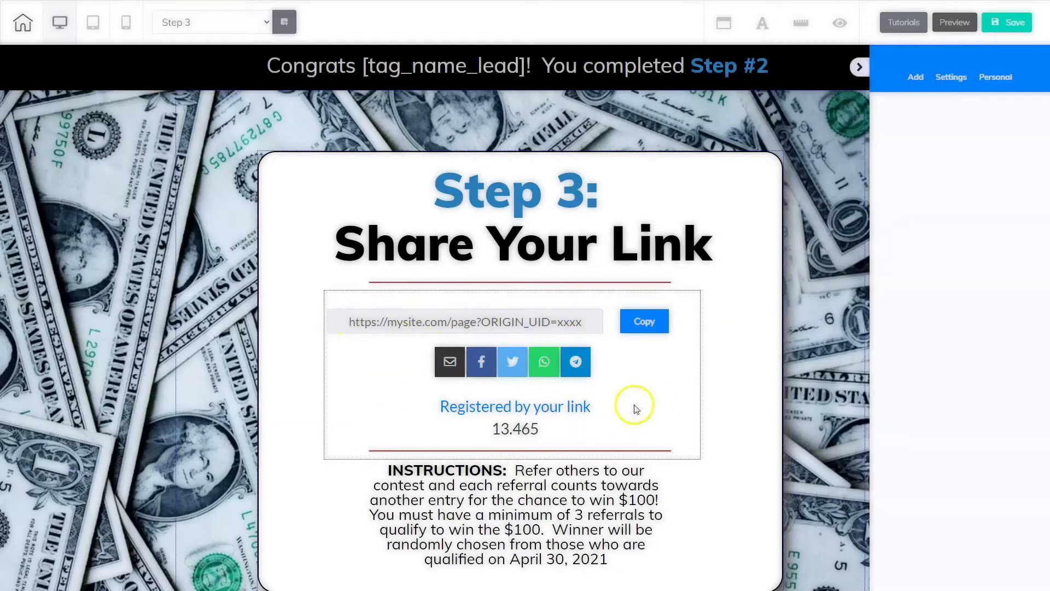
pyautogui.click(666, 389)
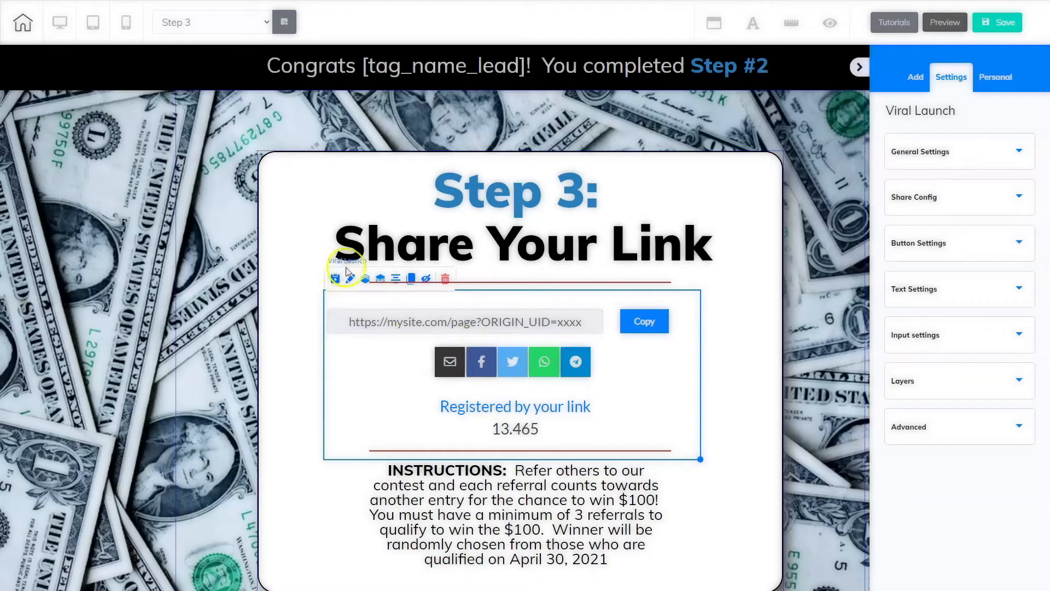
# Examine the Email Marketing Form element designs, down to the link-sharing variants with social icons.
pyautogui.click(916, 79)
pyautogui.click(997, 113)
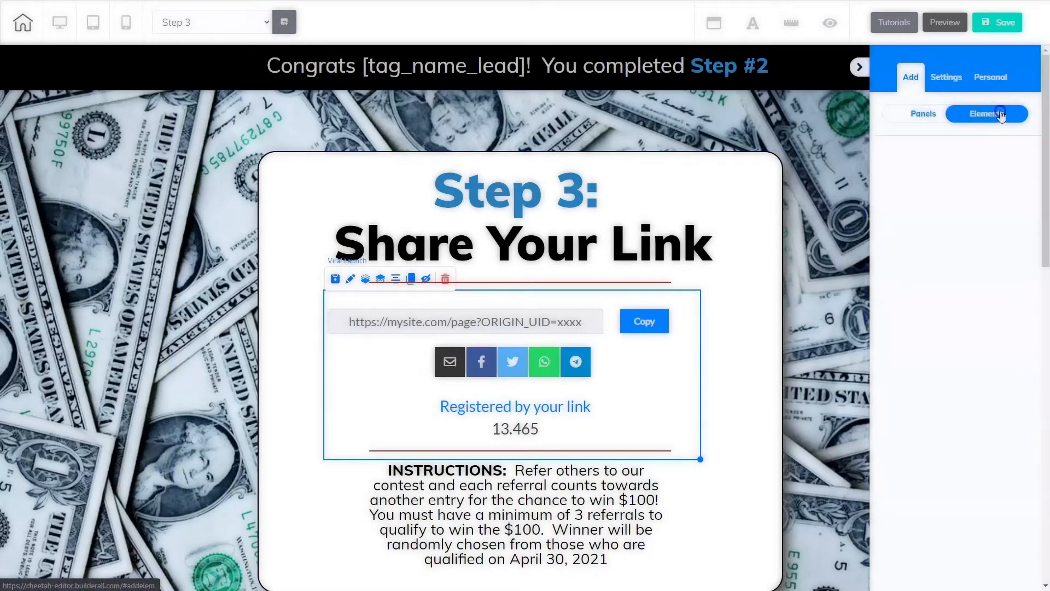
pyautogui.scroll(-7, 984, 503)
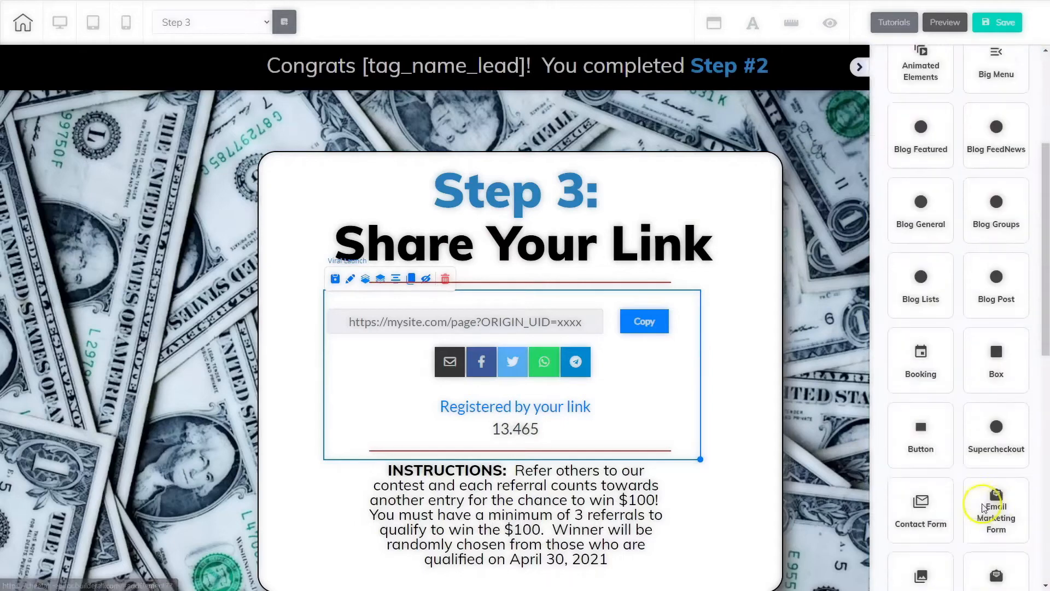
pyautogui.click(996, 308)
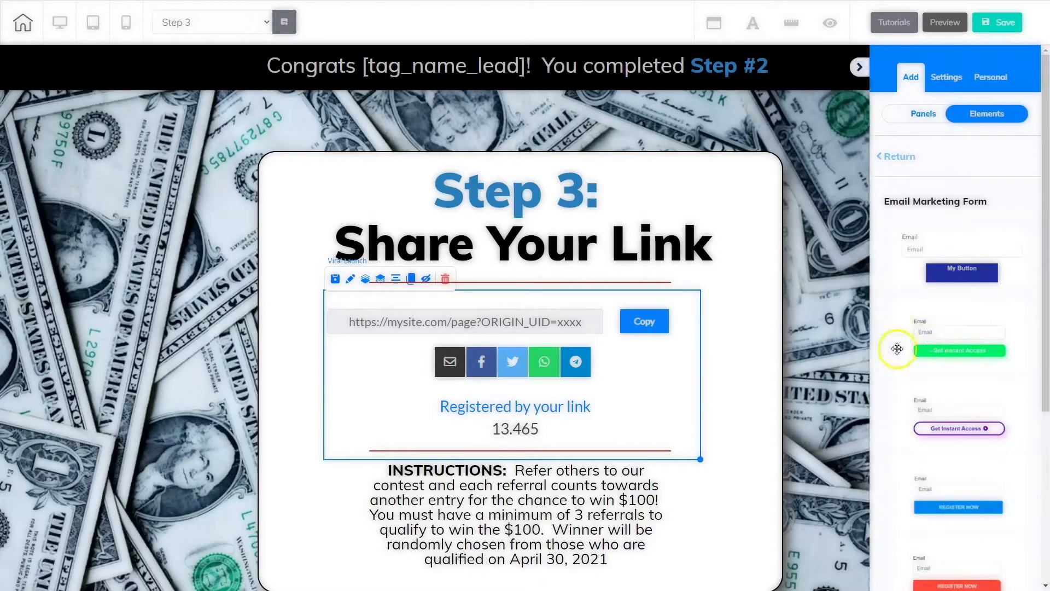
pyautogui.scroll(-3, 966, 458)
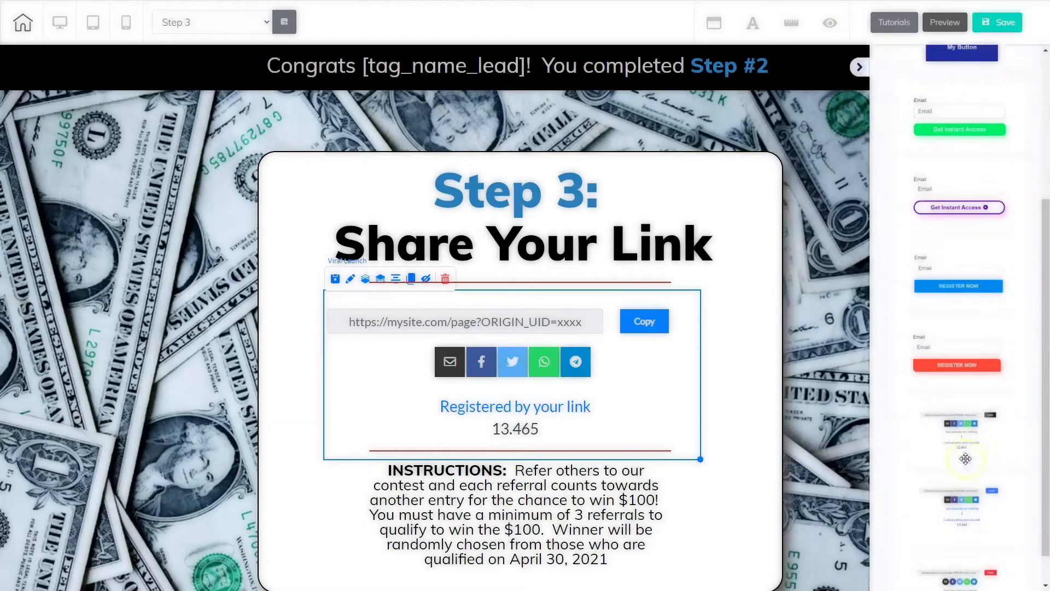
pyautogui.scroll(-2, 966, 458)
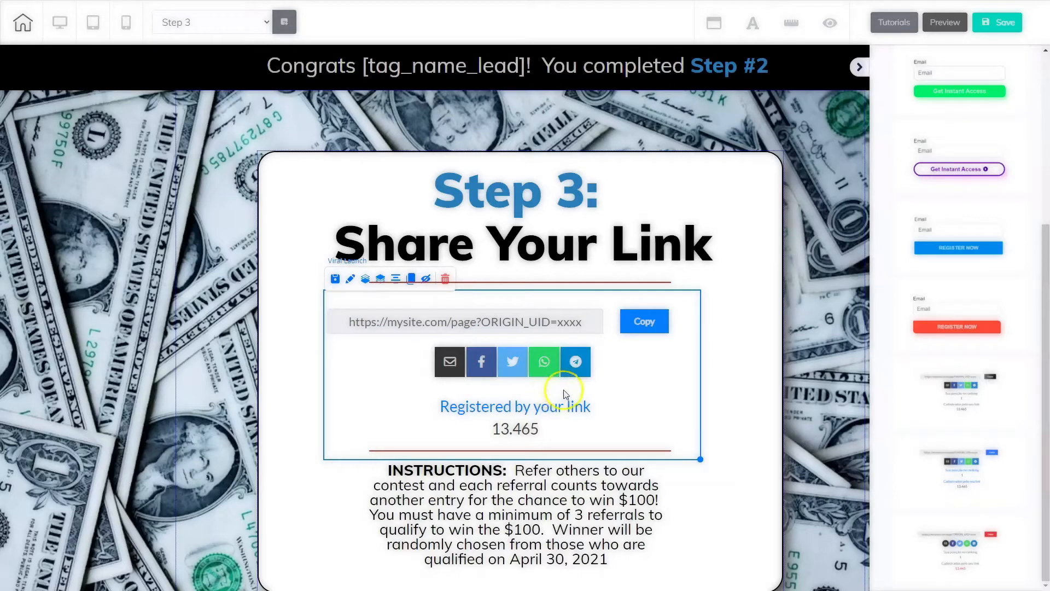
# Review the Viral Launch element's general settings for capture page address, ranking position and number of people registered.
pyautogui.click(544, 377)
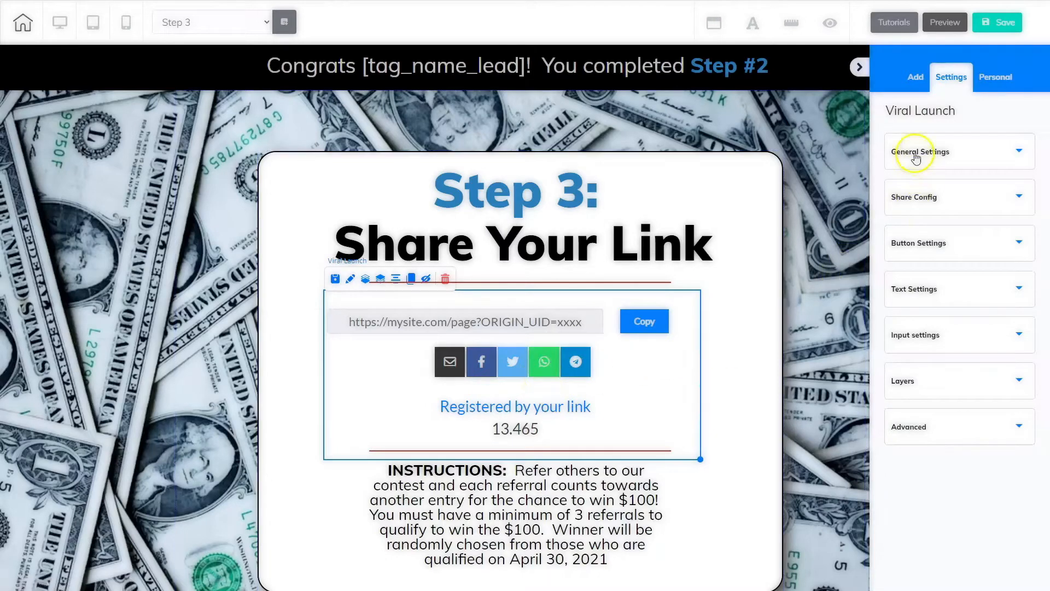
pyautogui.click(956, 154)
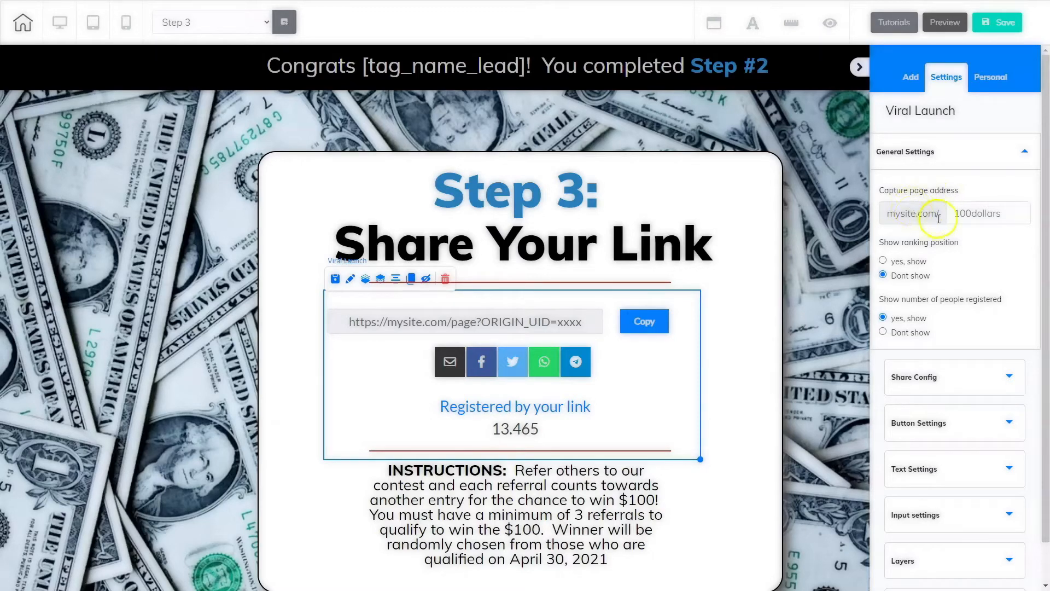
pyautogui.moveTo(954, 214); pyautogui.dragTo(1011, 216)
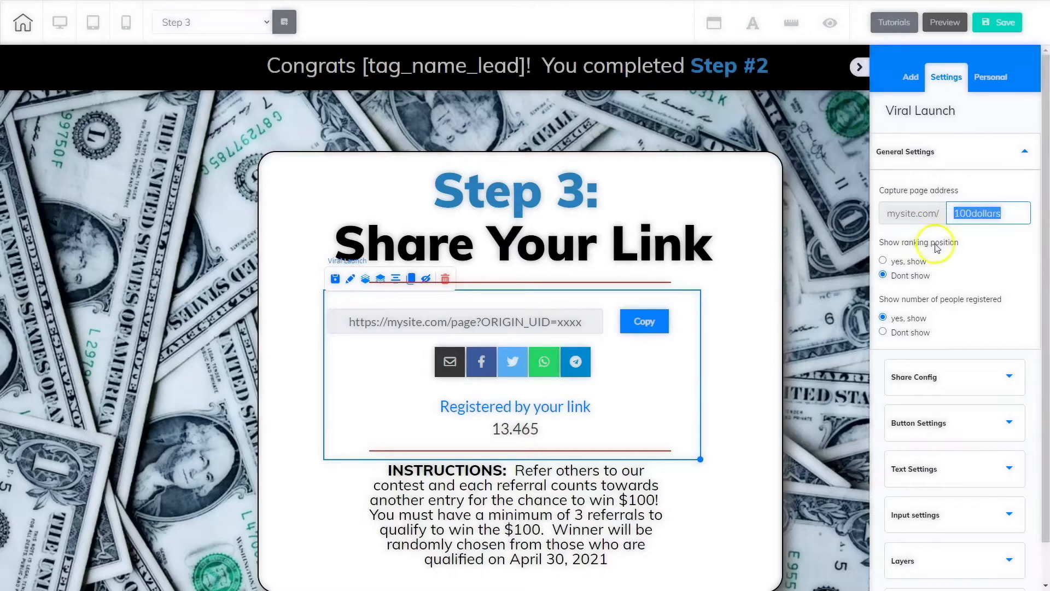
pyautogui.click(998, 337)
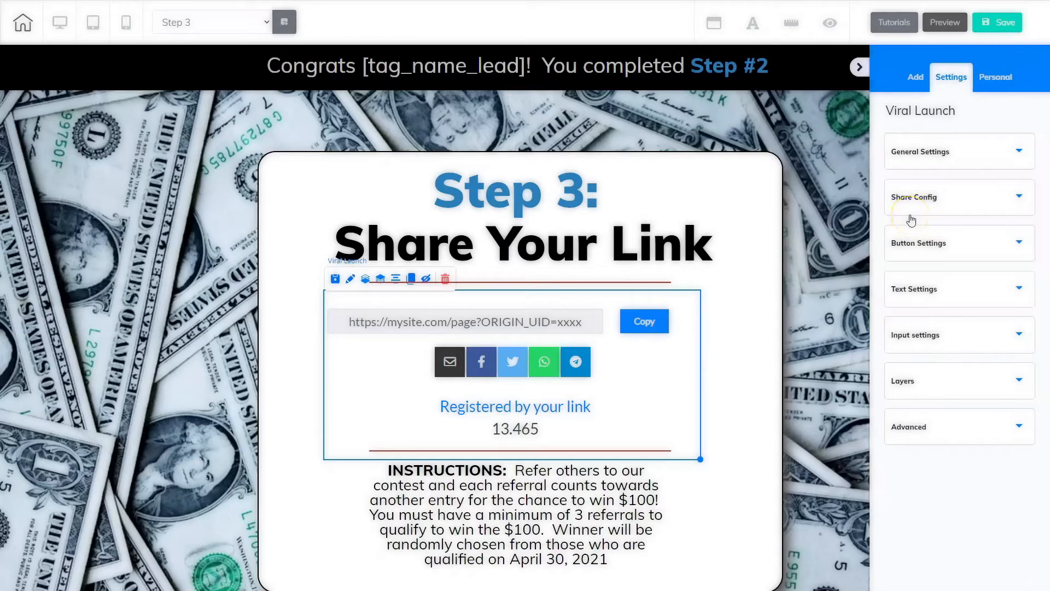
# Set the share icons' theme to Circles in the share configuration of the Viral Launch element.
pyautogui.click(923, 198)
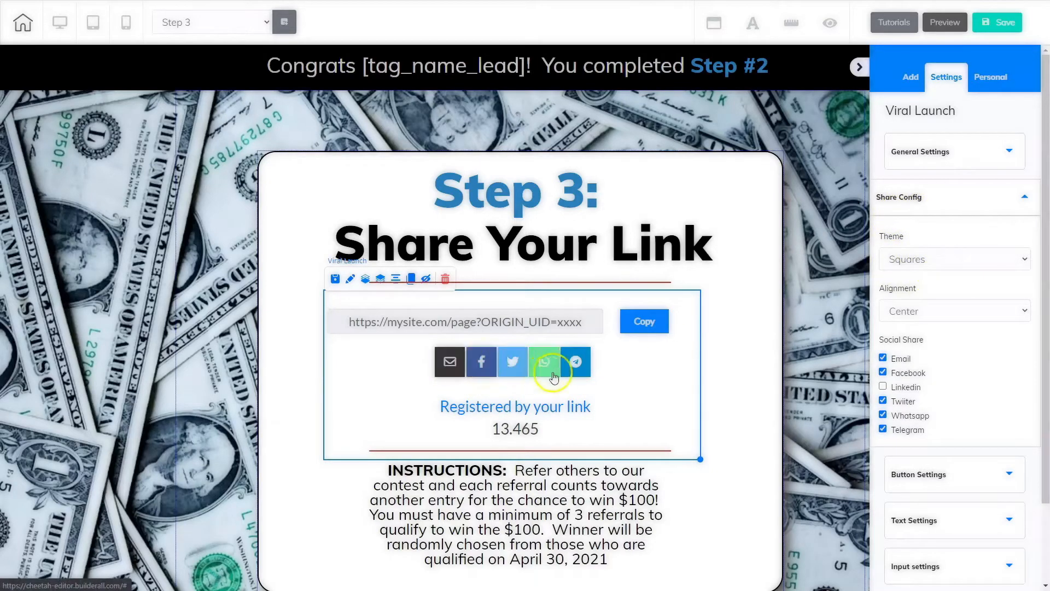
pyautogui.click(923, 258)
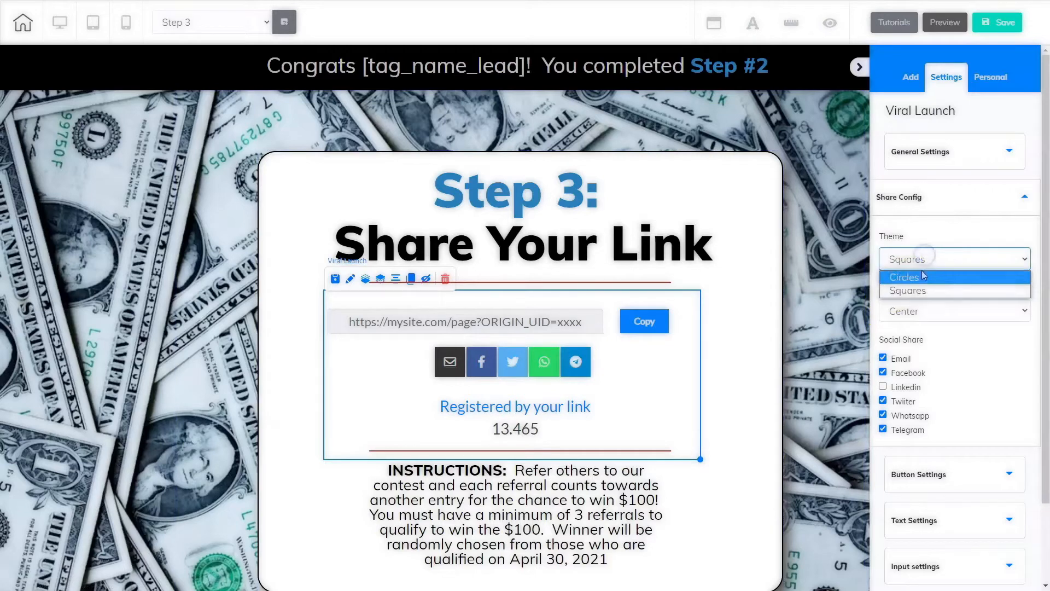
pyautogui.click(923, 279)
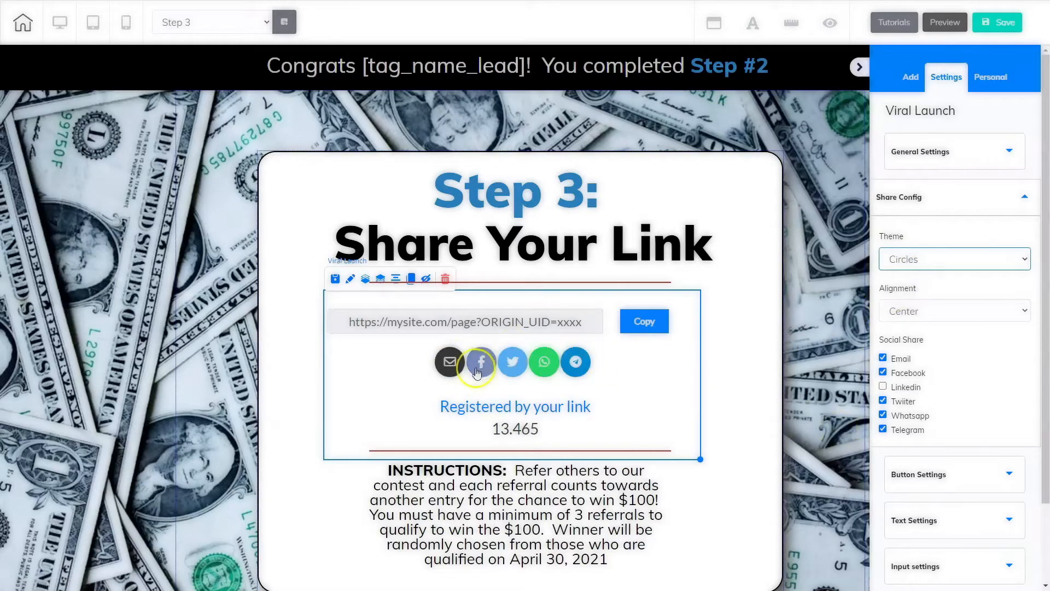
# Try the Left and Right alignments for the share icons, and set the alignment back to Center.
pyautogui.click(916, 312)
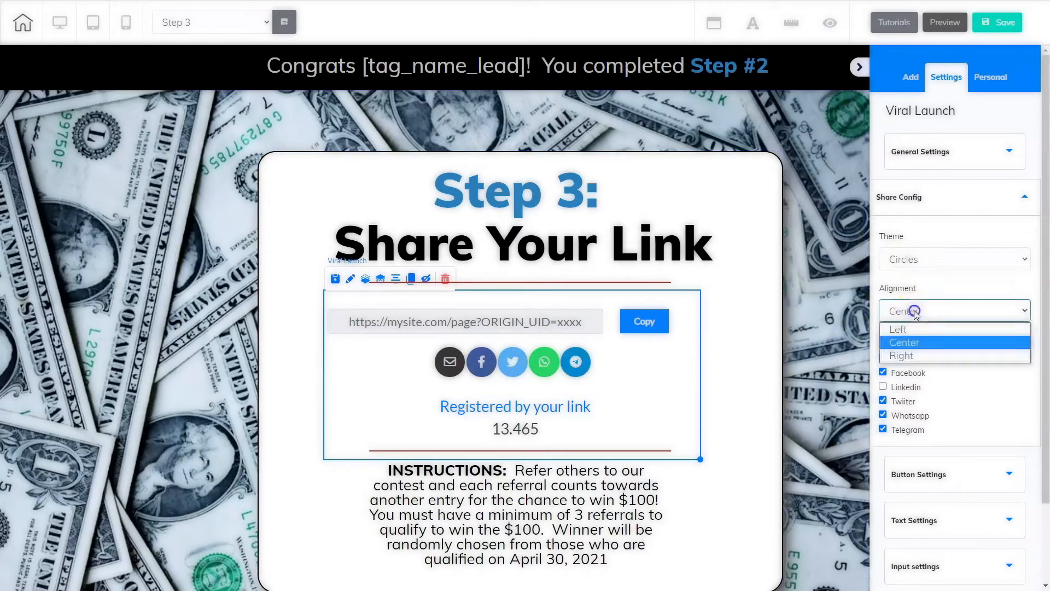
pyautogui.click(915, 328)
pyautogui.click(916, 309)
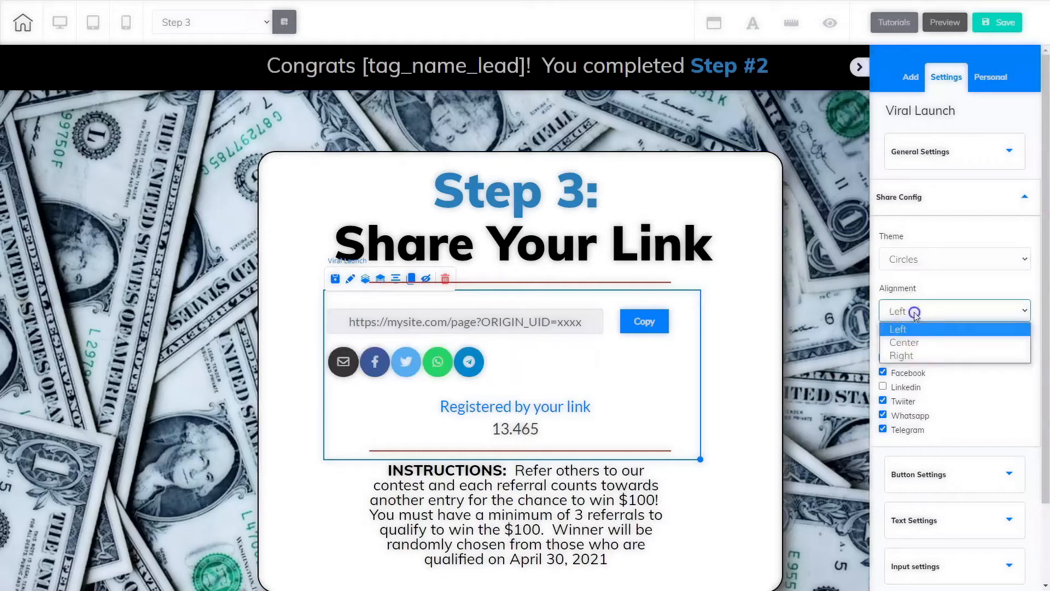
pyautogui.click(914, 356)
pyautogui.click(908, 309)
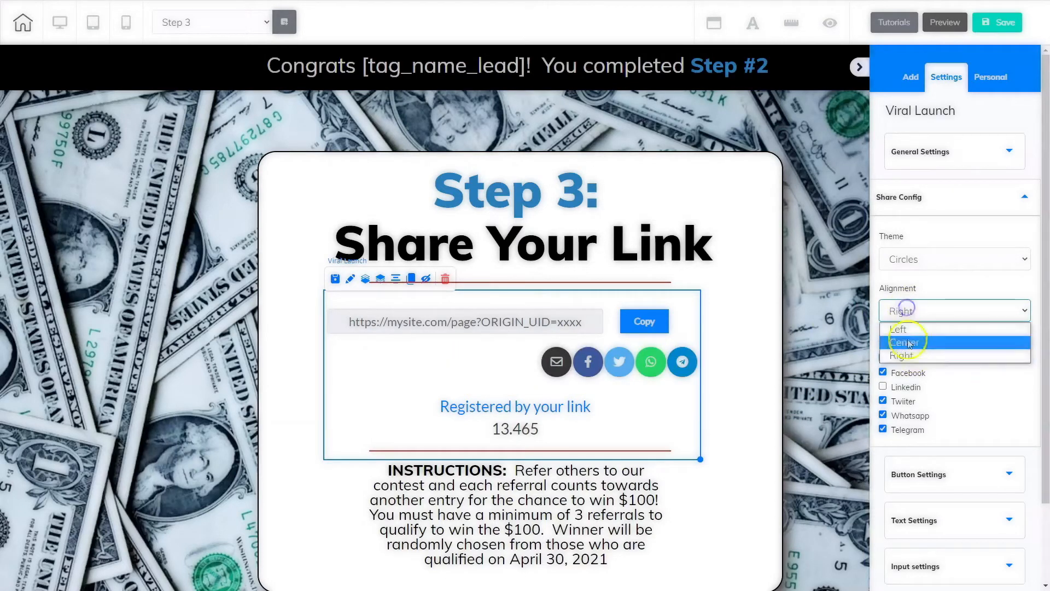
pyautogui.click(908, 342)
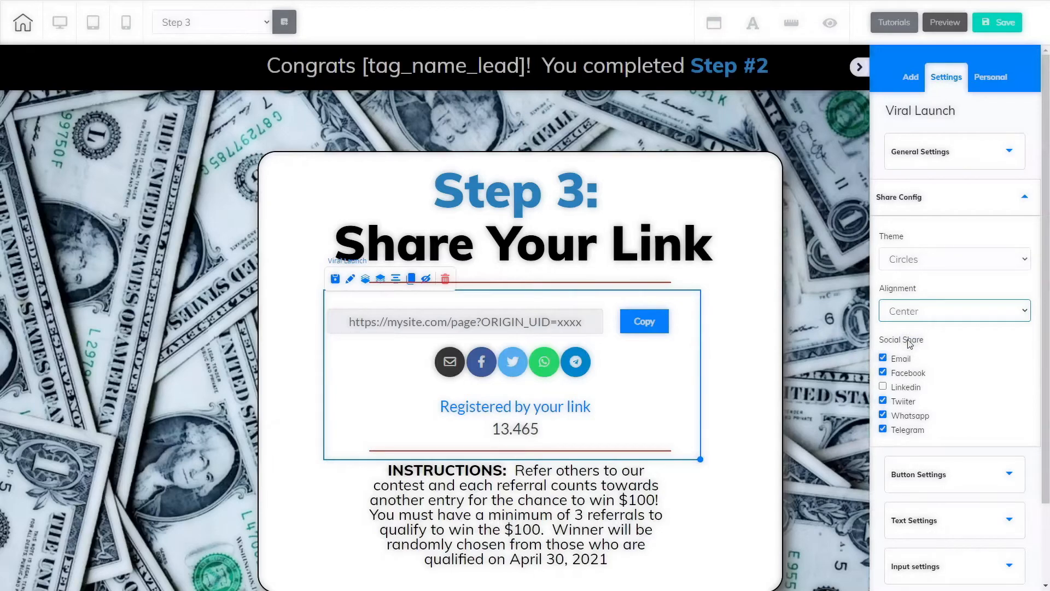
# Try removing the Email share icon and adding the Linkedin one, restoring each option after the trial.
pyautogui.click(883, 358)
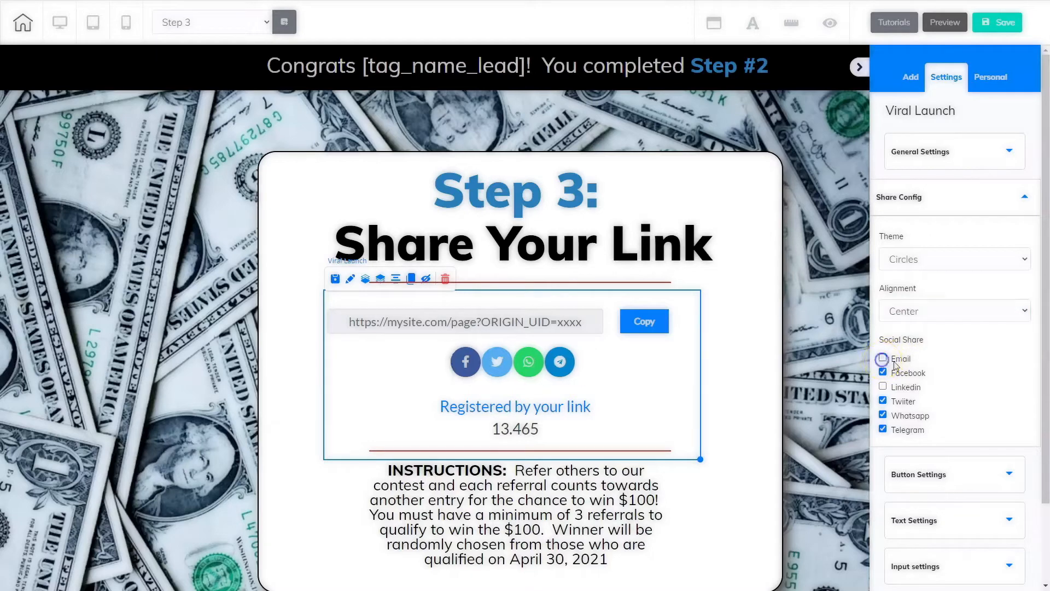
pyautogui.click(883, 359)
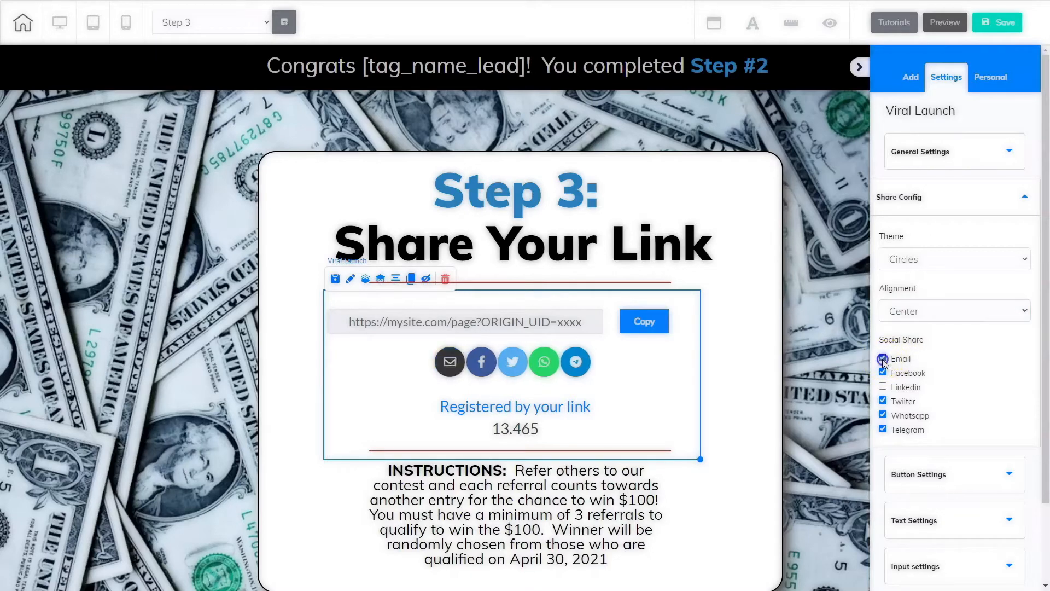
pyautogui.click(883, 387)
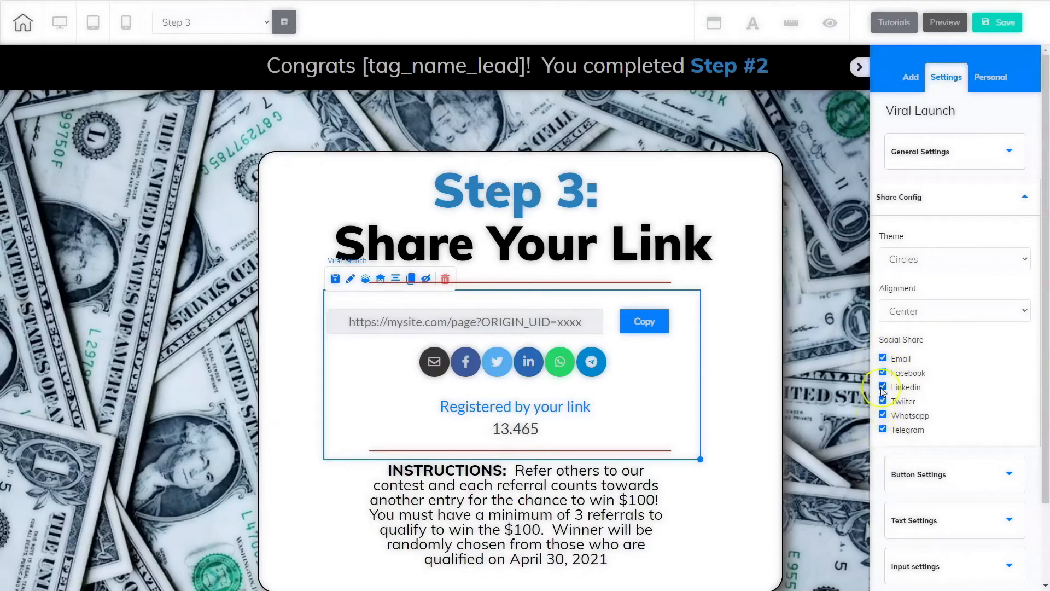
pyautogui.click(883, 386)
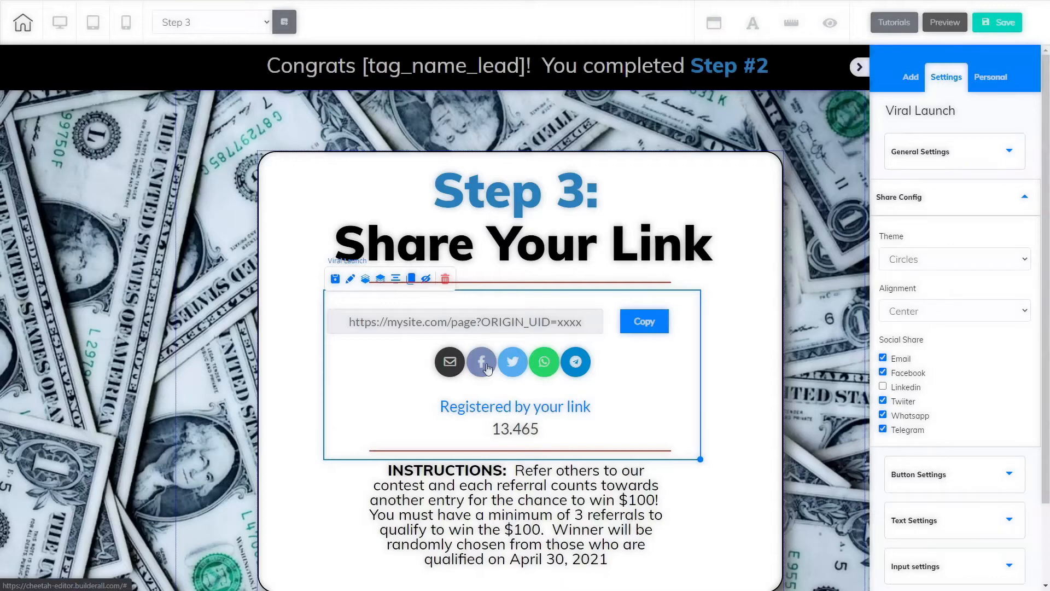
pyautogui.click(518, 377)
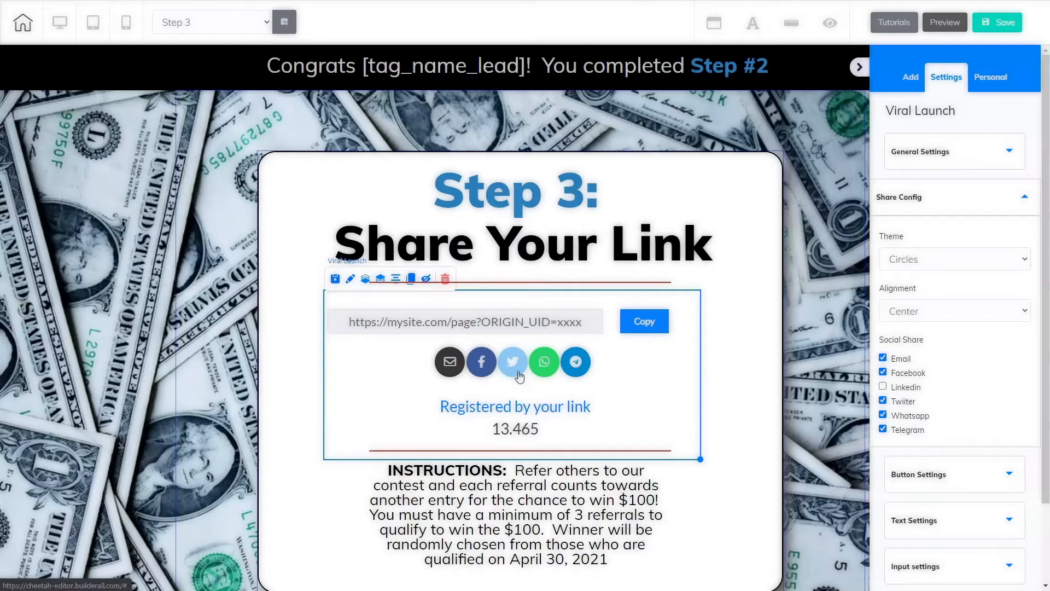
# Show the Viral Launch element's button settings, then save and publish the Step 3 page.
pyautogui.click(931, 472)
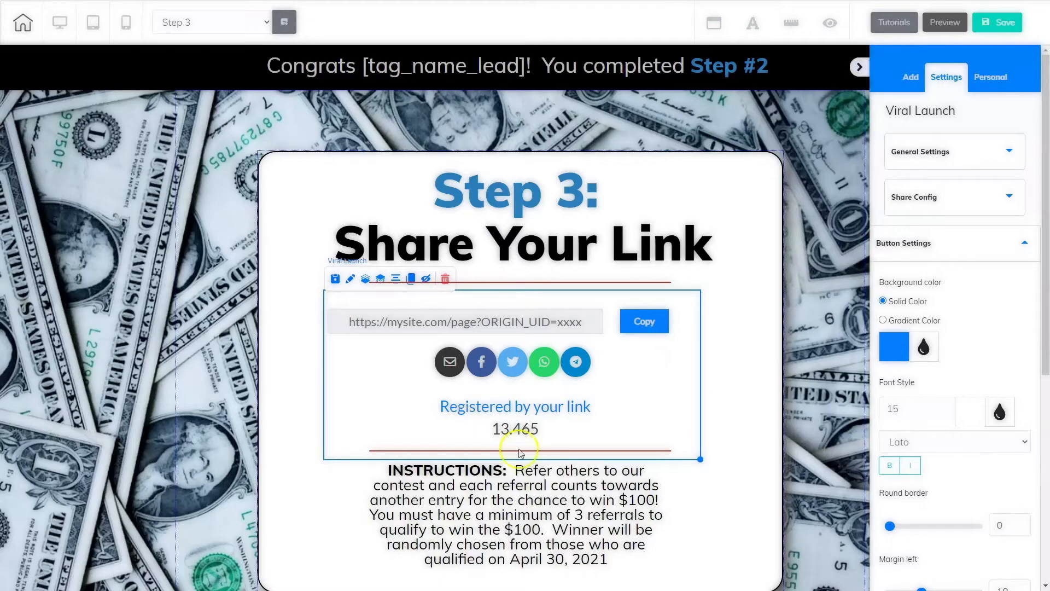
pyautogui.click(997, 22)
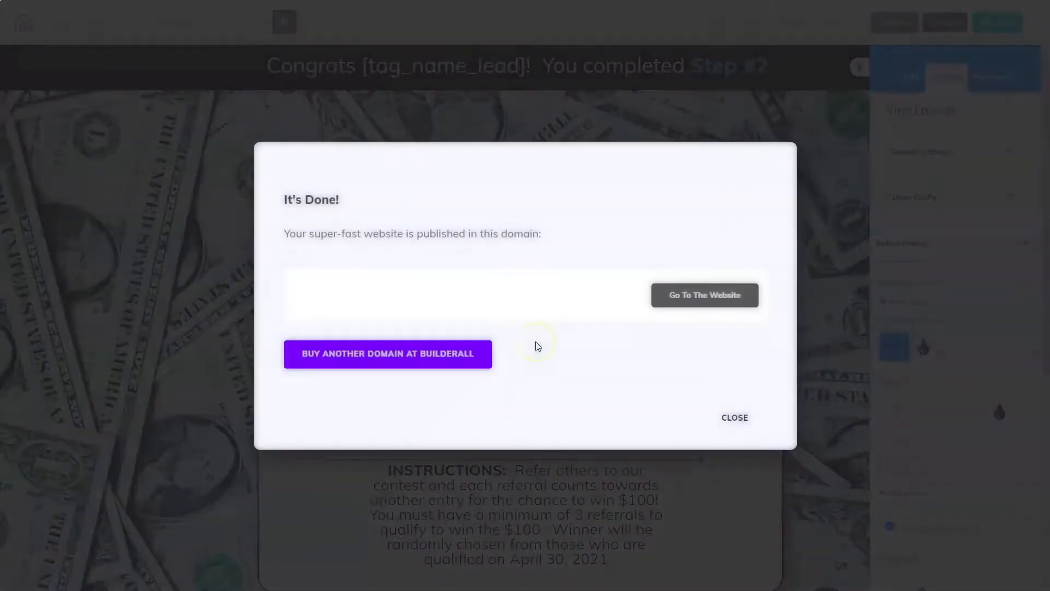
pyautogui.click(734, 417)
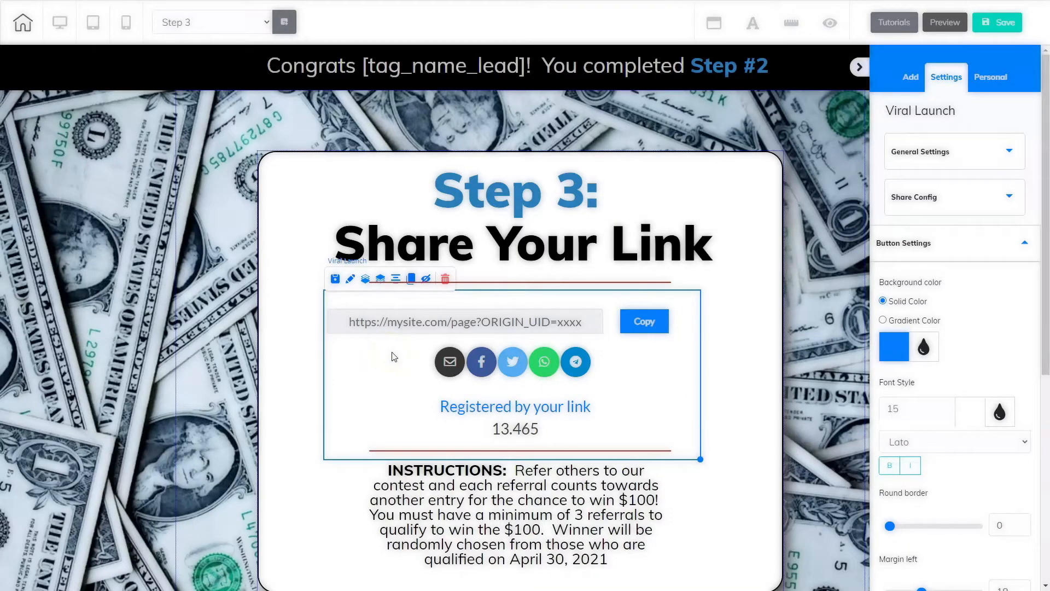
# Switch to editing the 100 Dollars page, saving the changes on the Step 3 page.
pyautogui.click(216, 22)
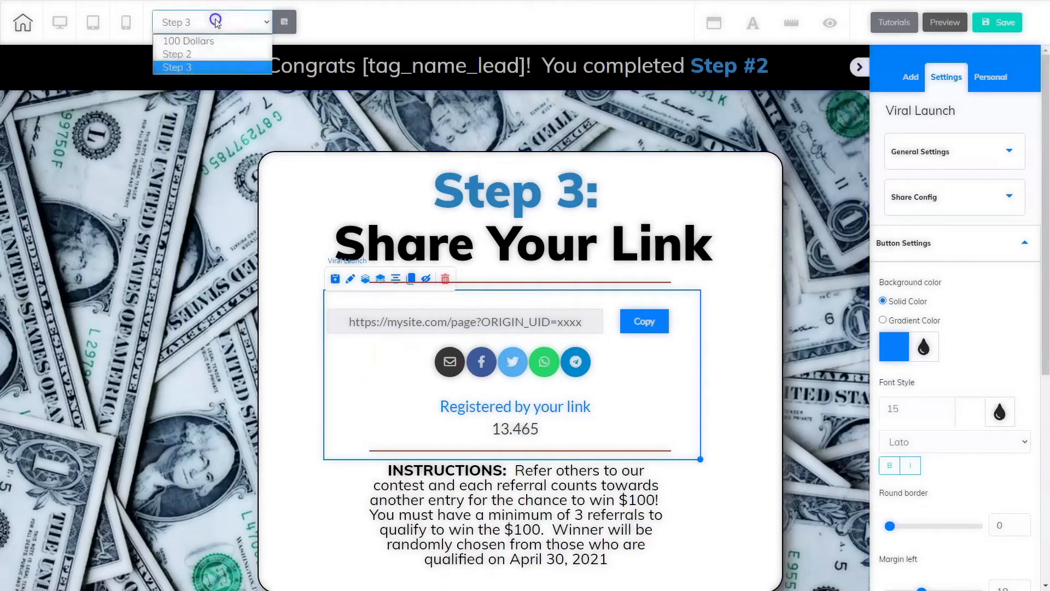
pyautogui.click(212, 42)
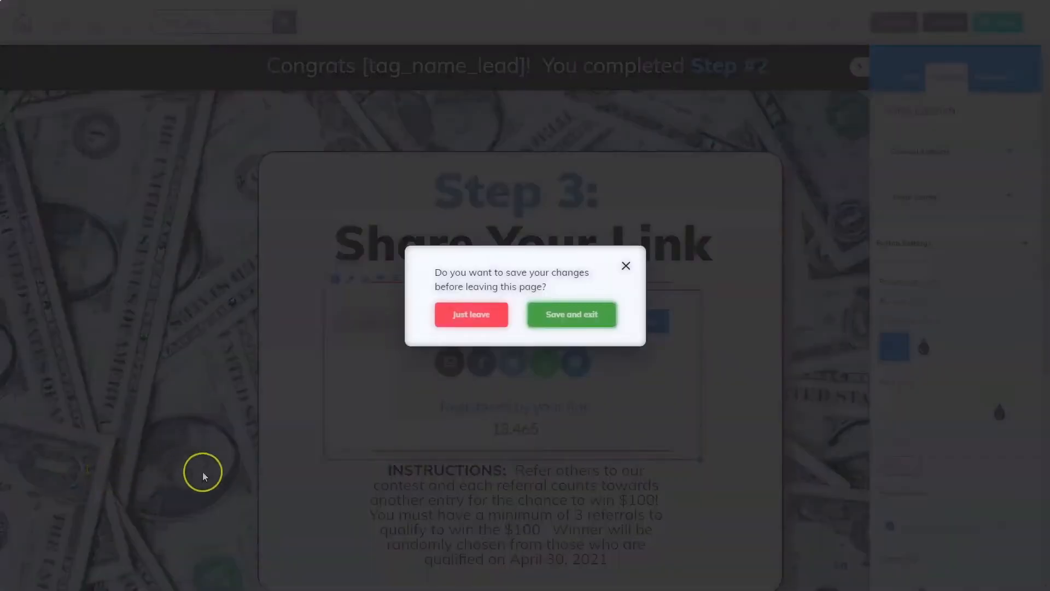
pyautogui.click(584, 313)
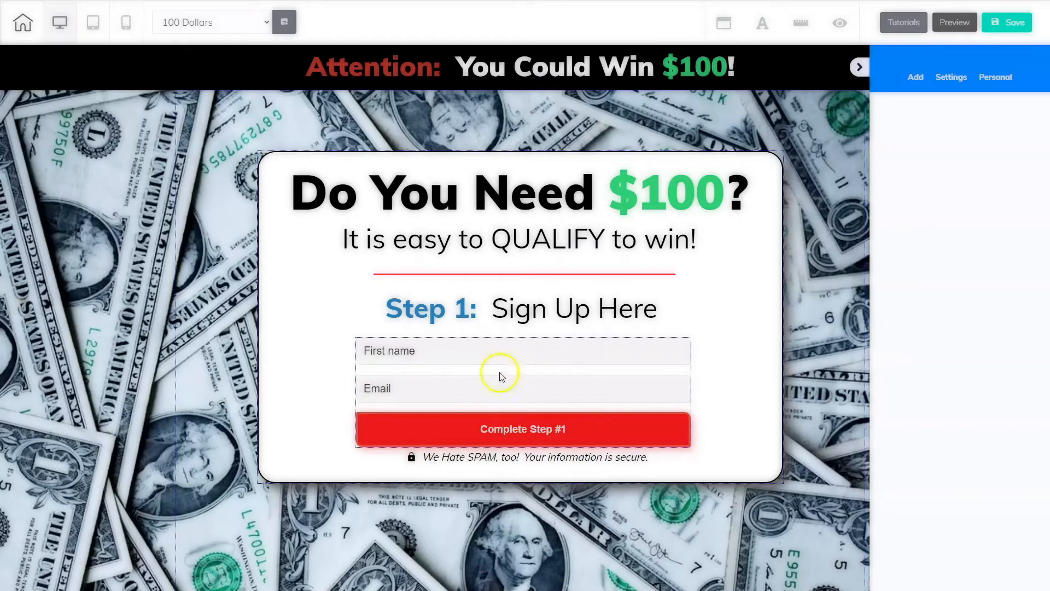
# Connect the sign-up form on the 100 Dollars page to the Viral Contest $100 list.
pyautogui.click(517, 376)
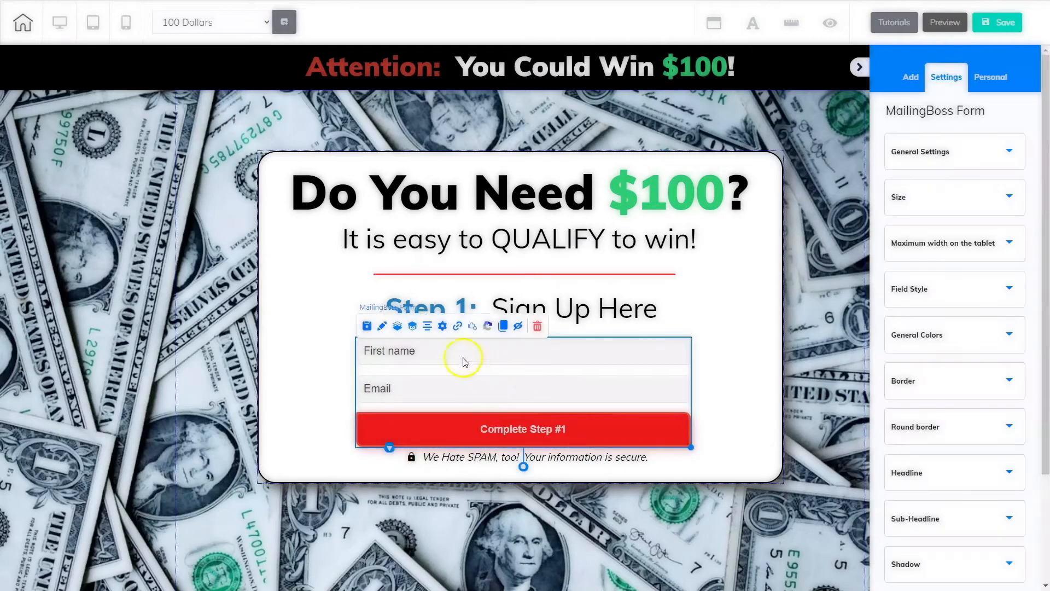
pyautogui.click(442, 327)
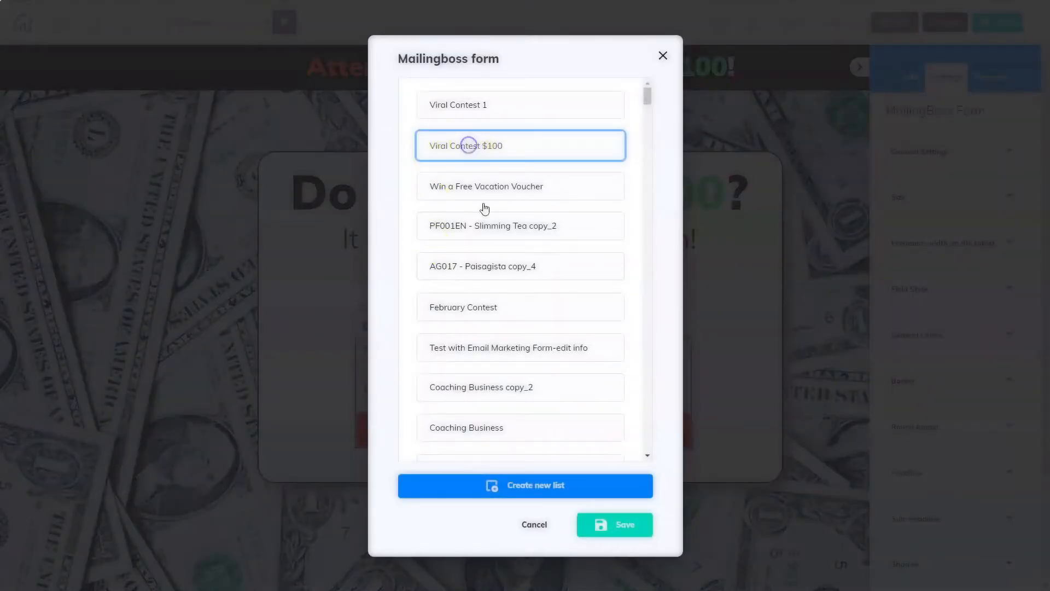
pyautogui.click(604, 525)
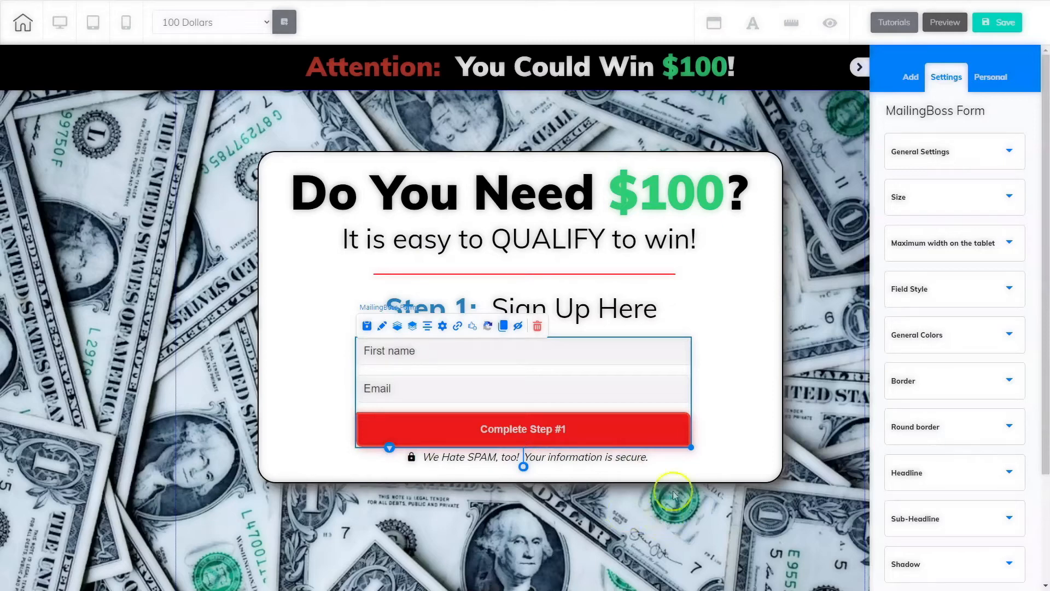
# Set the form's subscribe pending link to the Step 2 page and its subscribe confirm link to the Step 3 page.
pyautogui.click(457, 327)
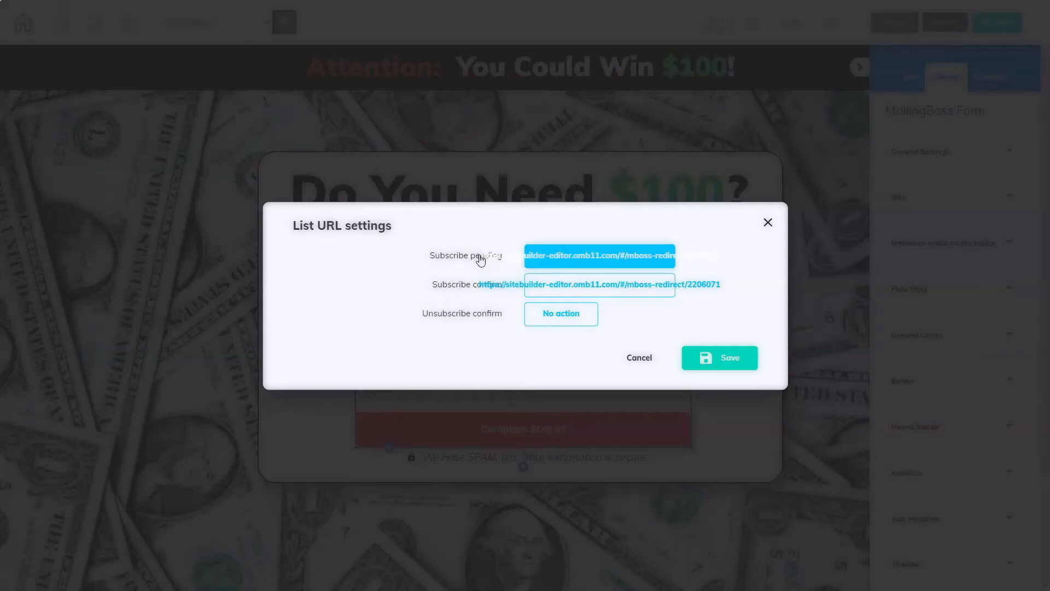
pyautogui.moveTo(480, 260); pyautogui.dragTo(597, 250)
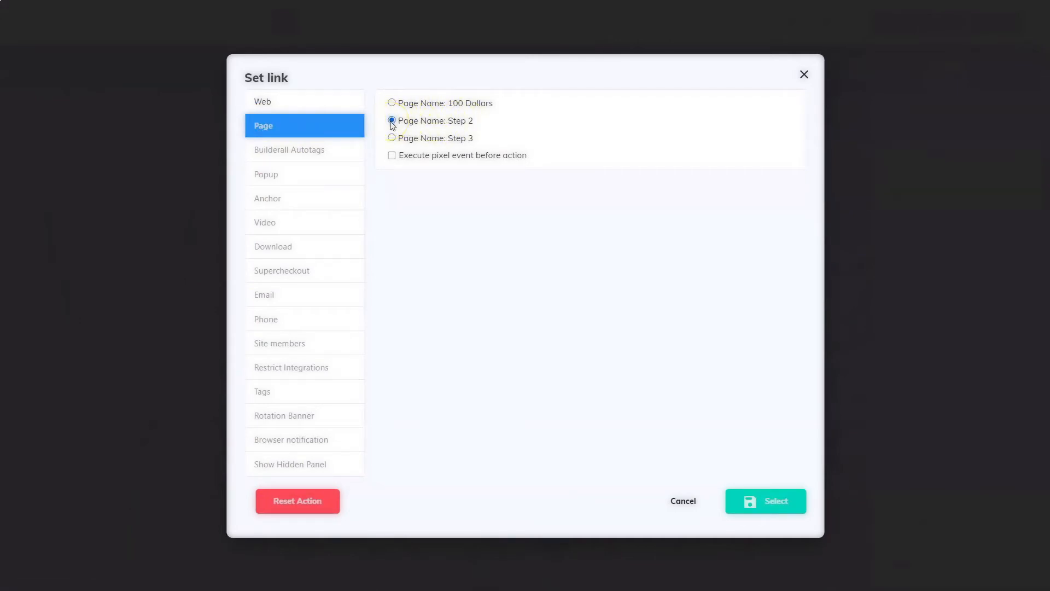
pyautogui.click(764, 508)
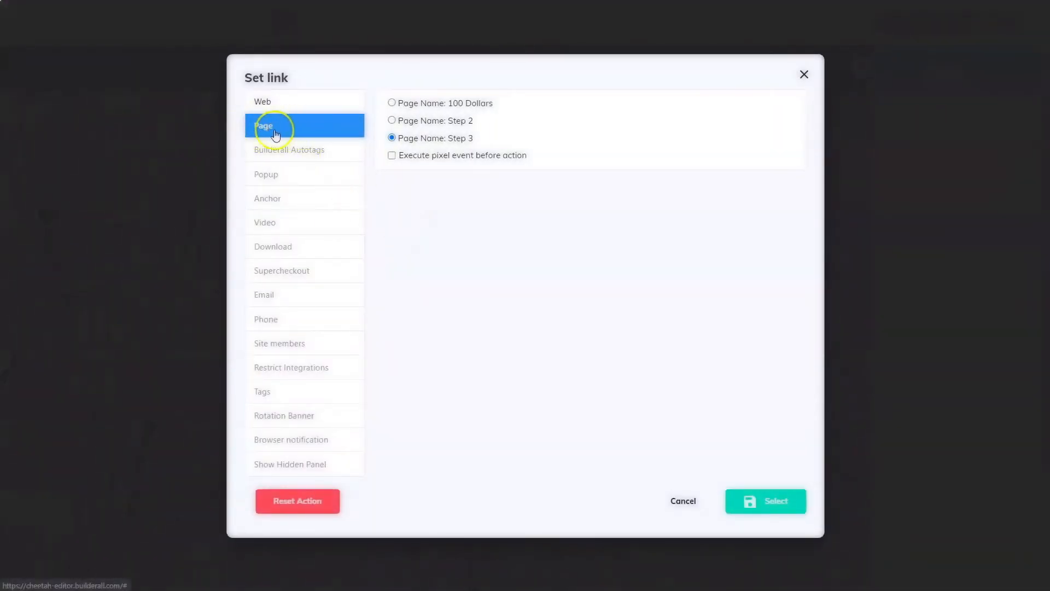
pyautogui.click(392, 137)
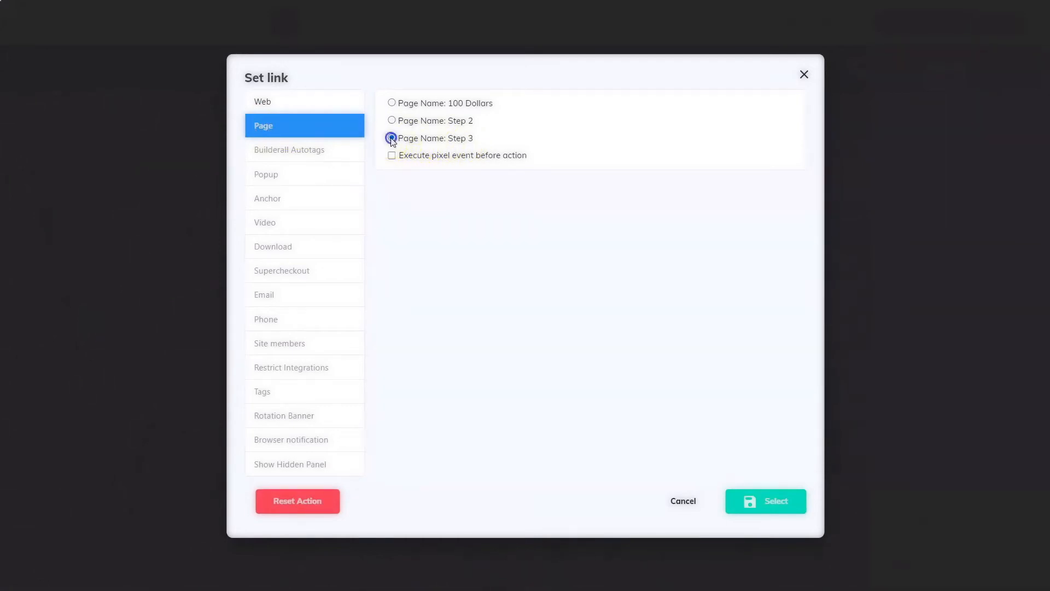
pyautogui.click(768, 502)
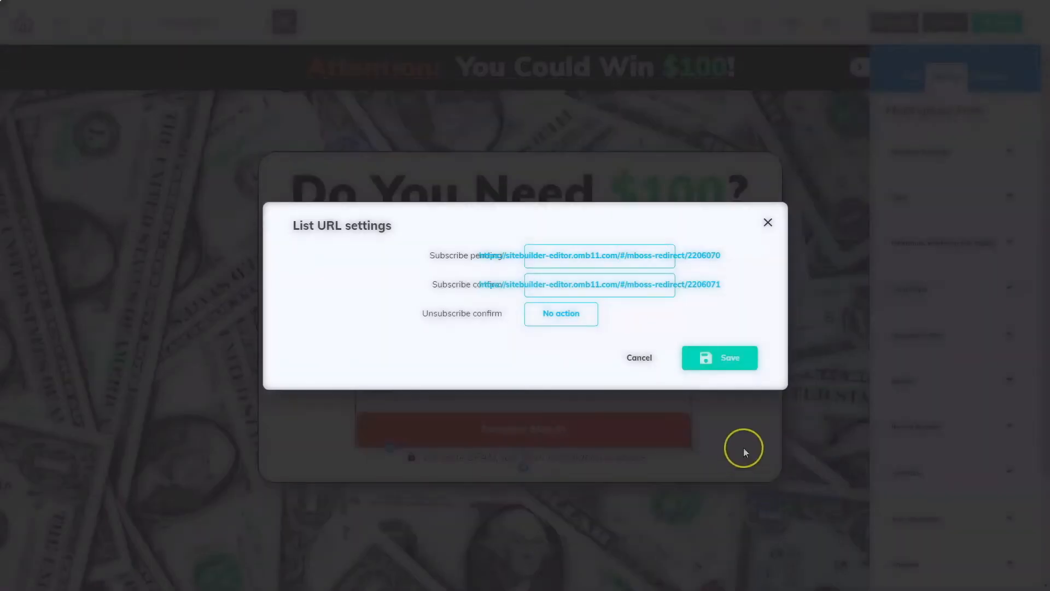
pyautogui.click(727, 363)
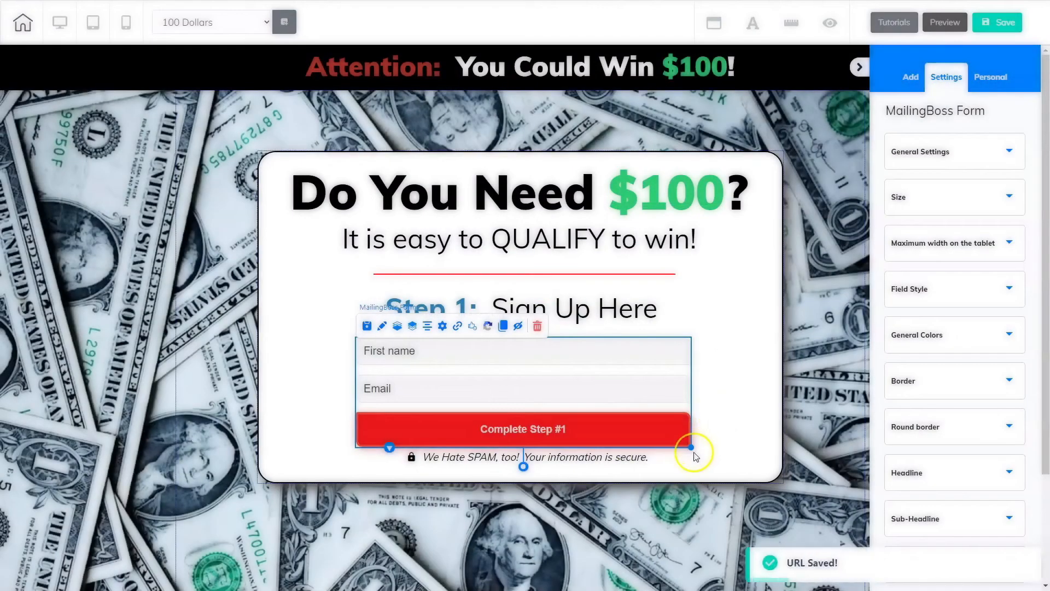
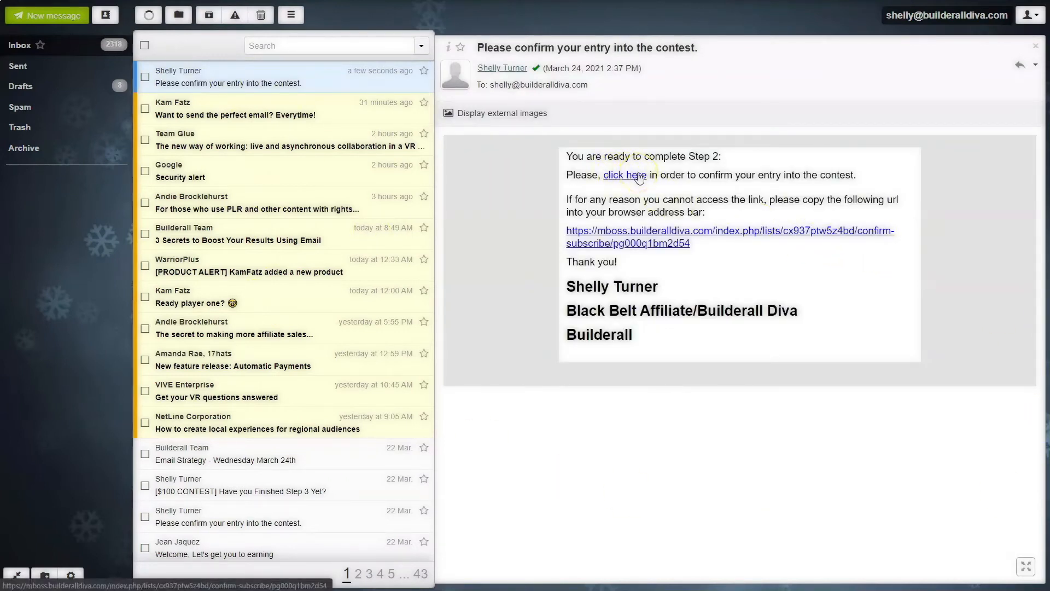
# Confirm the contest entry through the link in the confirmation email.
pyautogui.click(625, 175)
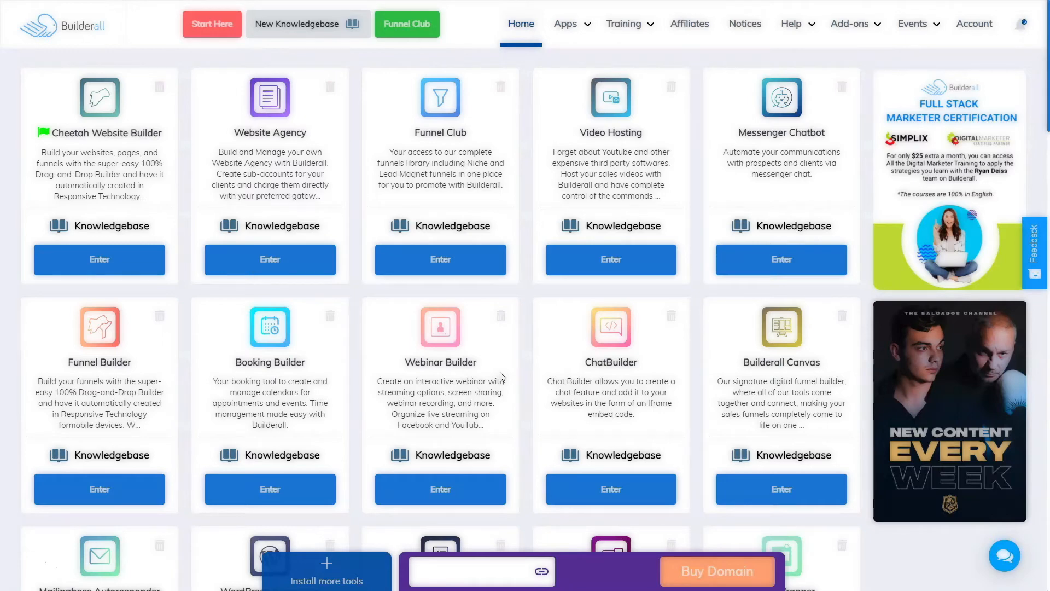
# Open the subscribers of the Viral Contest $100 list in the MailingBoss autoresponder.
pyautogui.click(580, 27)
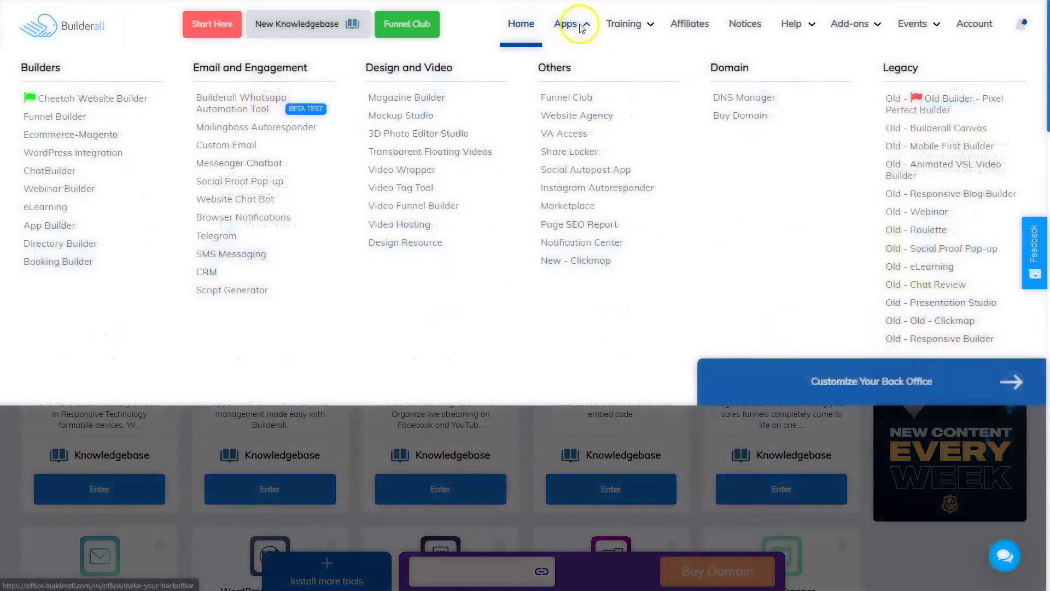
pyautogui.click(244, 128)
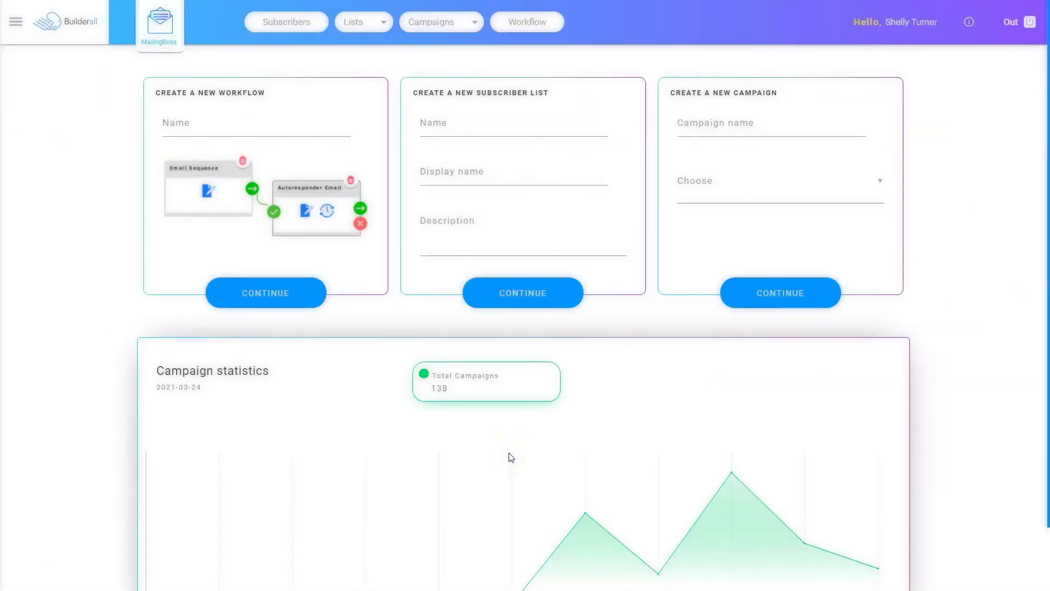
pyautogui.click(368, 27)
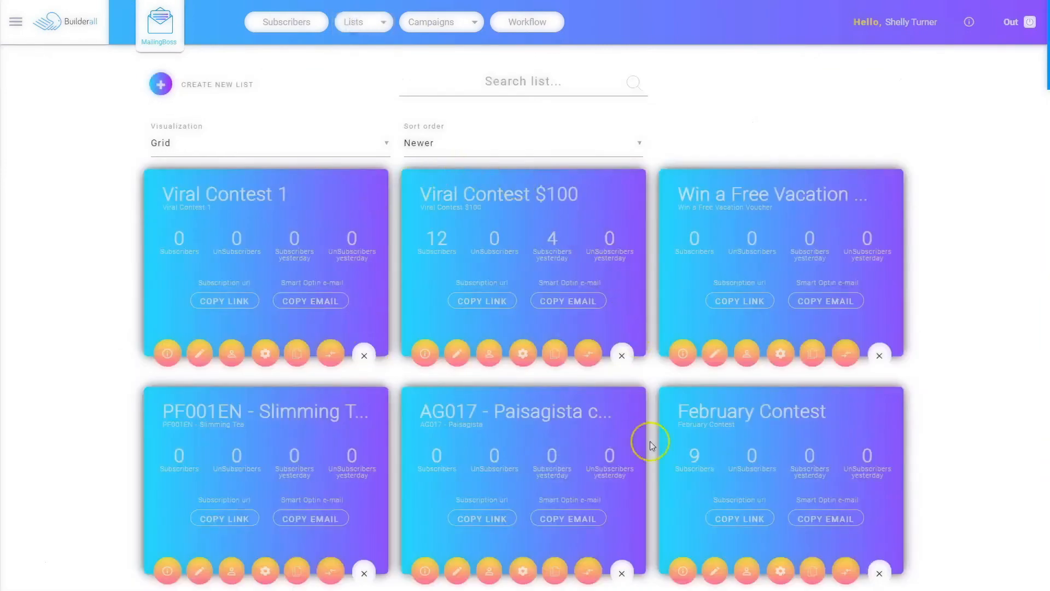
pyautogui.click(490, 355)
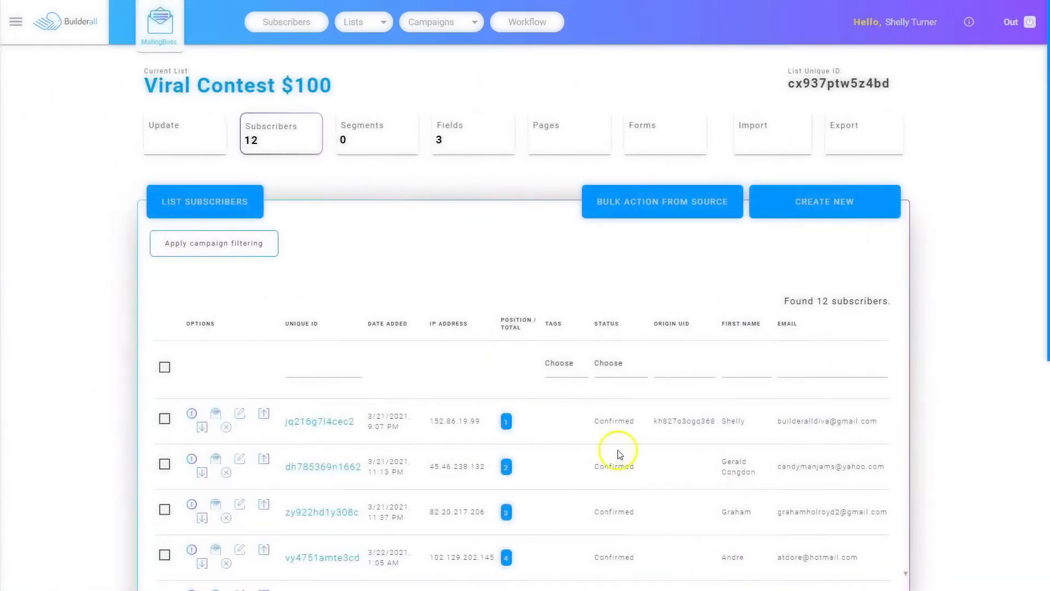
# Review position, status and origin UID of the subscribers on both pages of the Viral Contest $100 list.
pyautogui.scroll(-4, 620, 453)
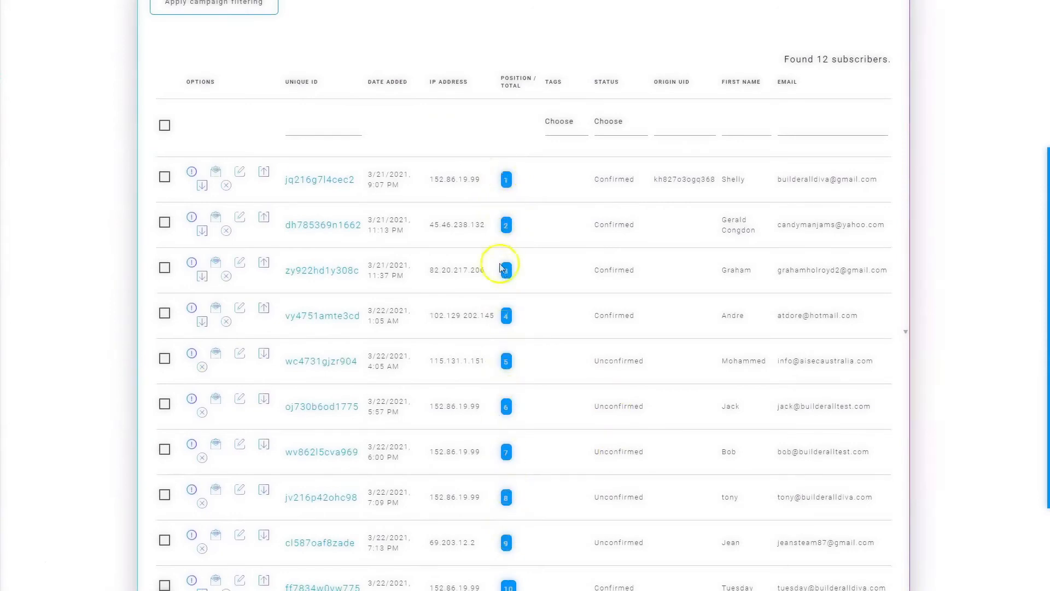
pyautogui.scroll(-2, 528, 426)
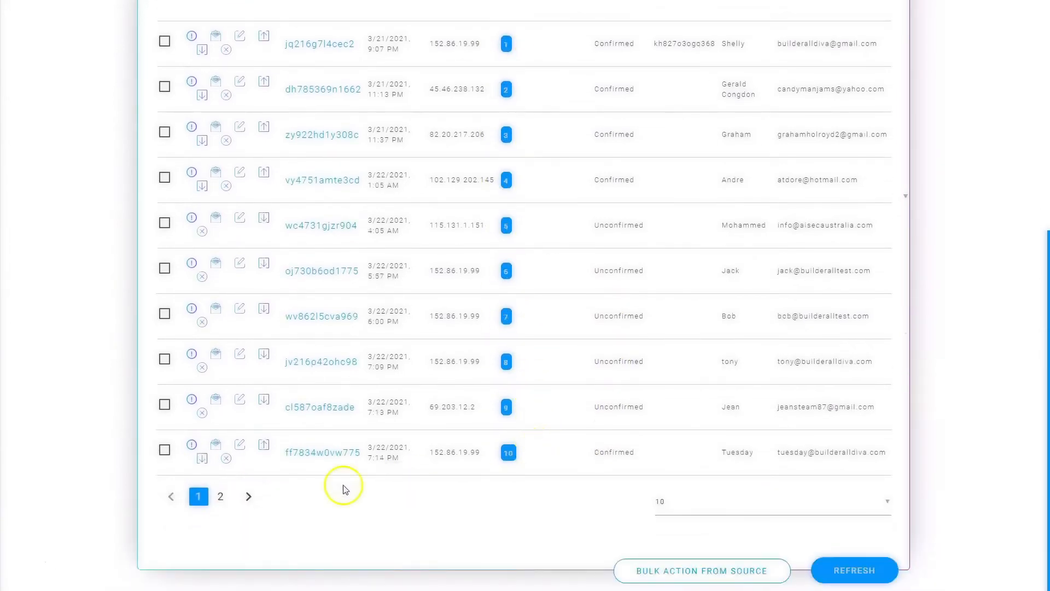
pyautogui.click(221, 498)
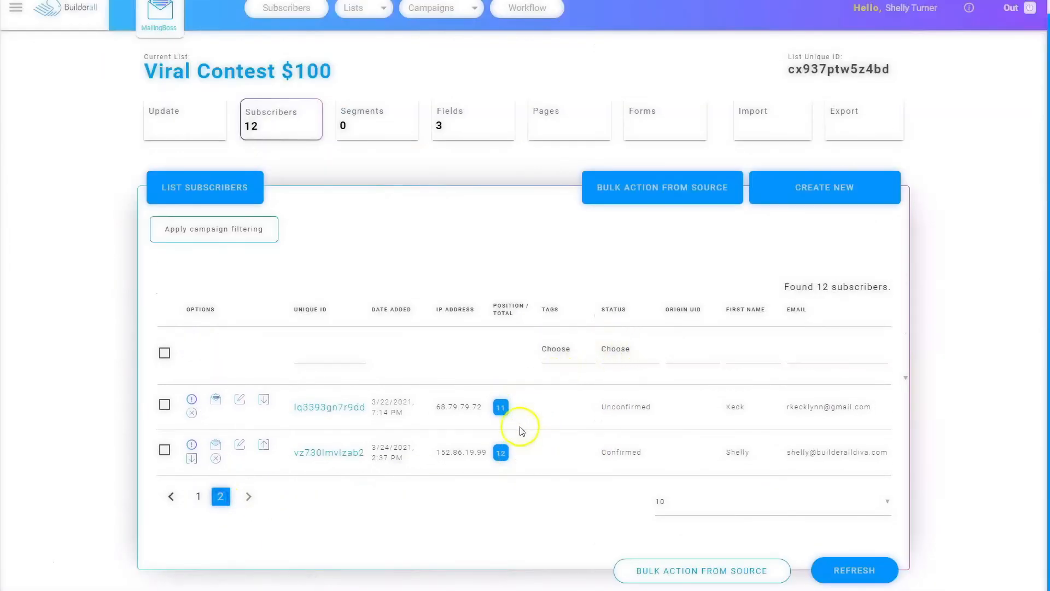
pyautogui.click(198, 496)
pyautogui.scroll(-2, 519, 392)
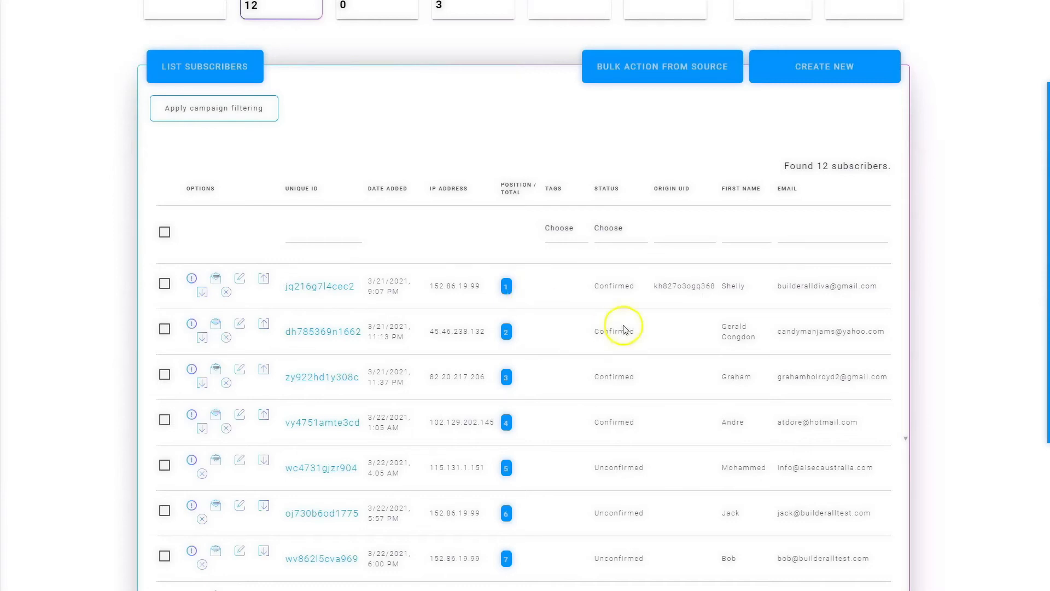
pyautogui.scroll(3, 533, 328)
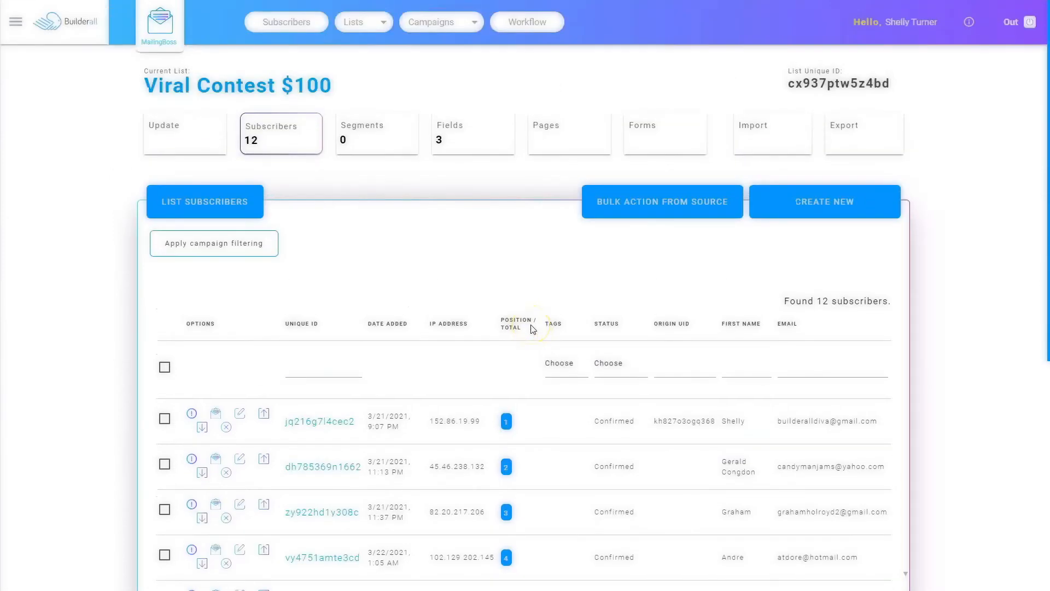
# Run a prize draw among the subscribers of the Viral Contest $100 list.
pyautogui.click(17, 24)
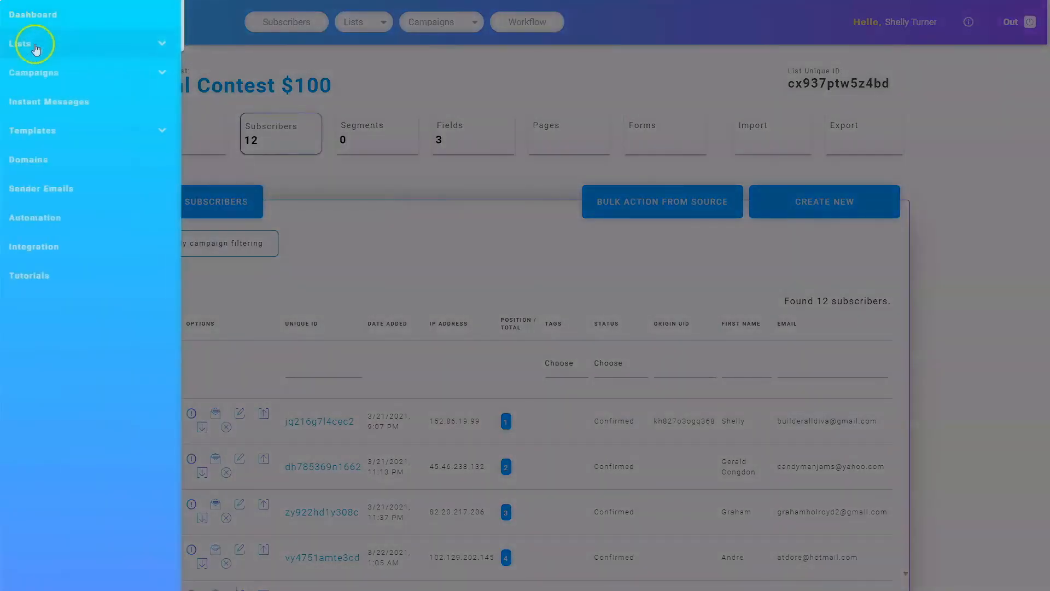
pyautogui.click(35, 48)
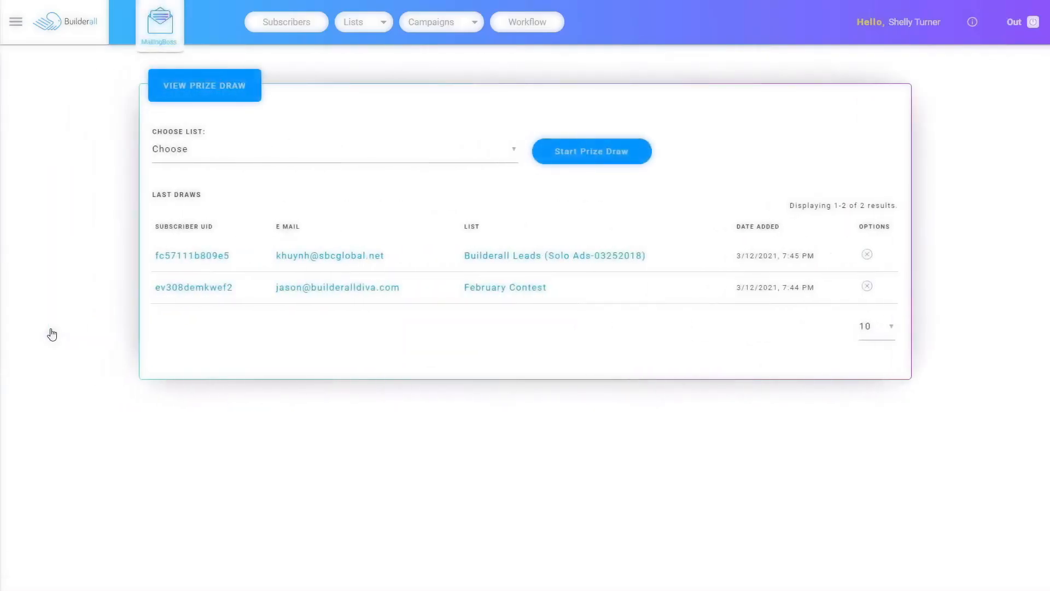
pyautogui.click(78, 371)
pyautogui.click(186, 151)
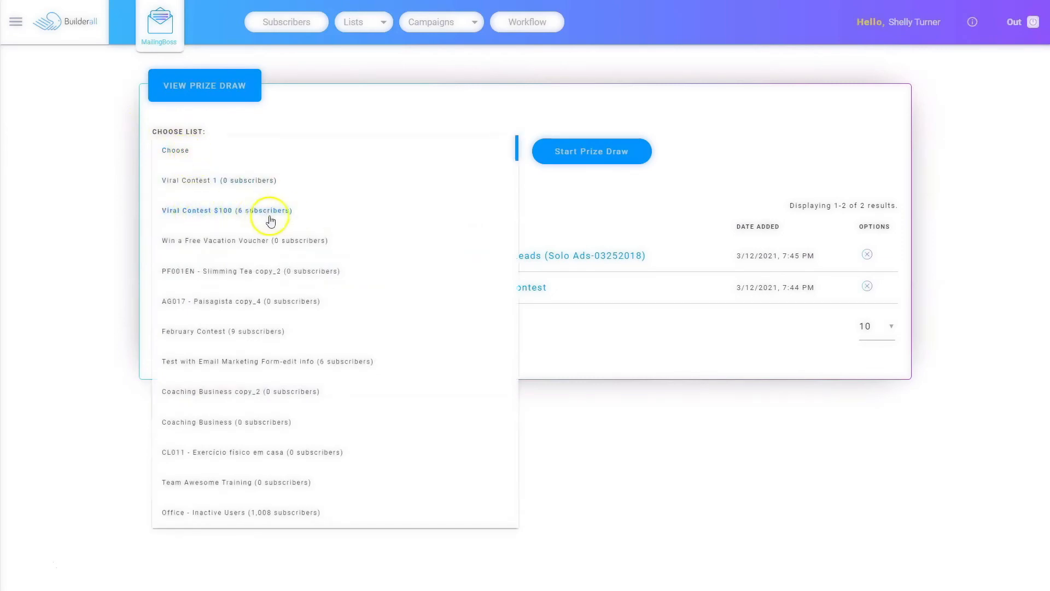
pyautogui.click(198, 210)
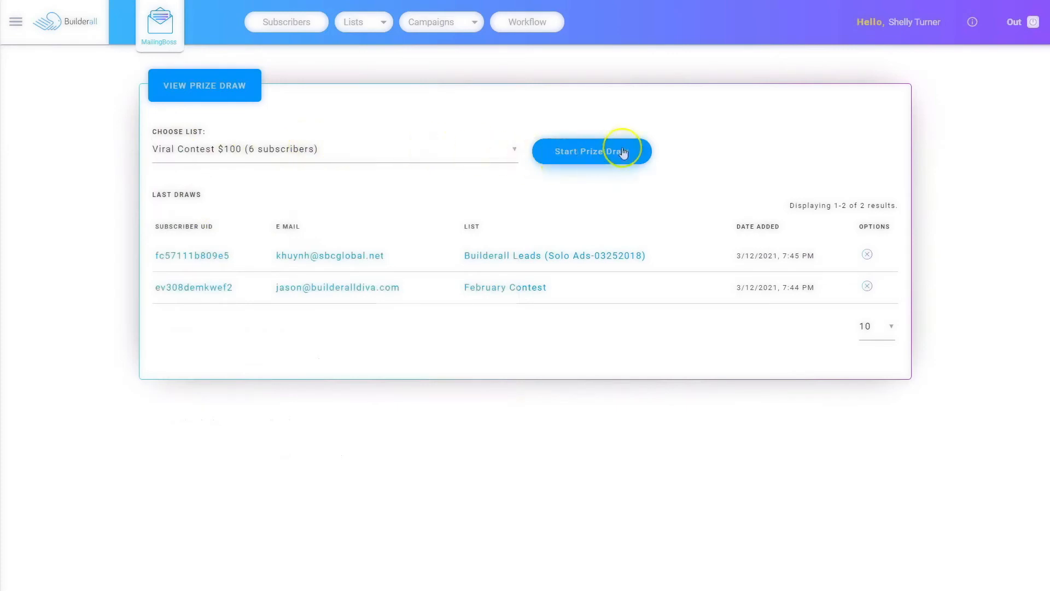
pyautogui.click(585, 152)
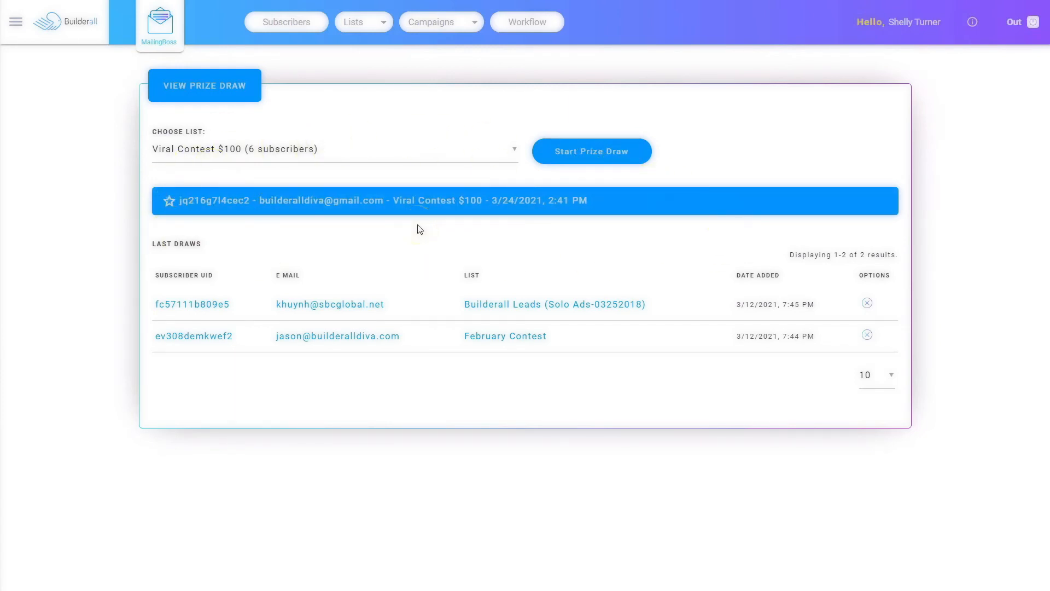
pyautogui.click(357, 525)
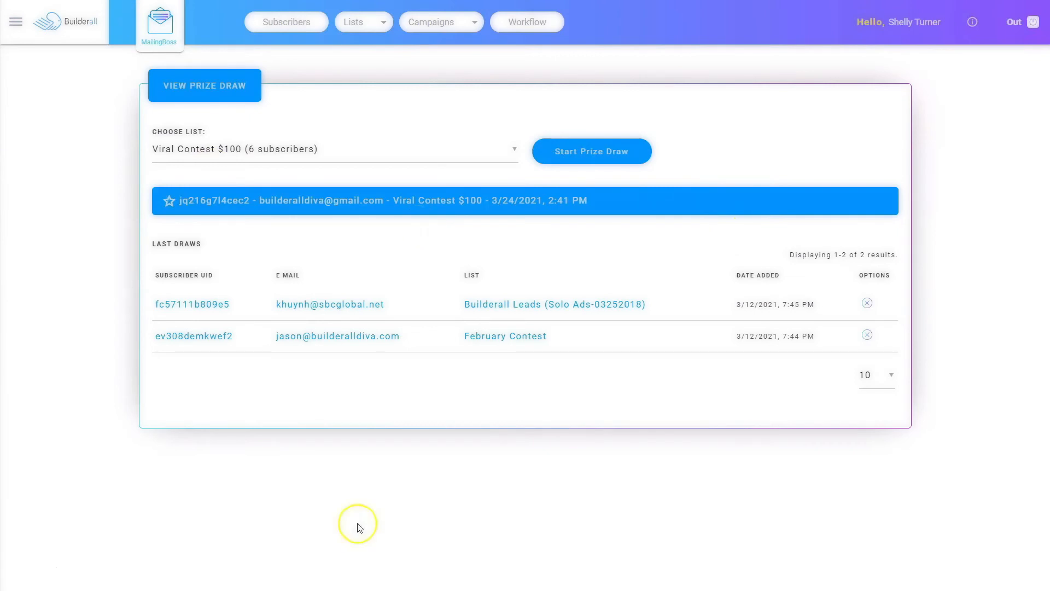